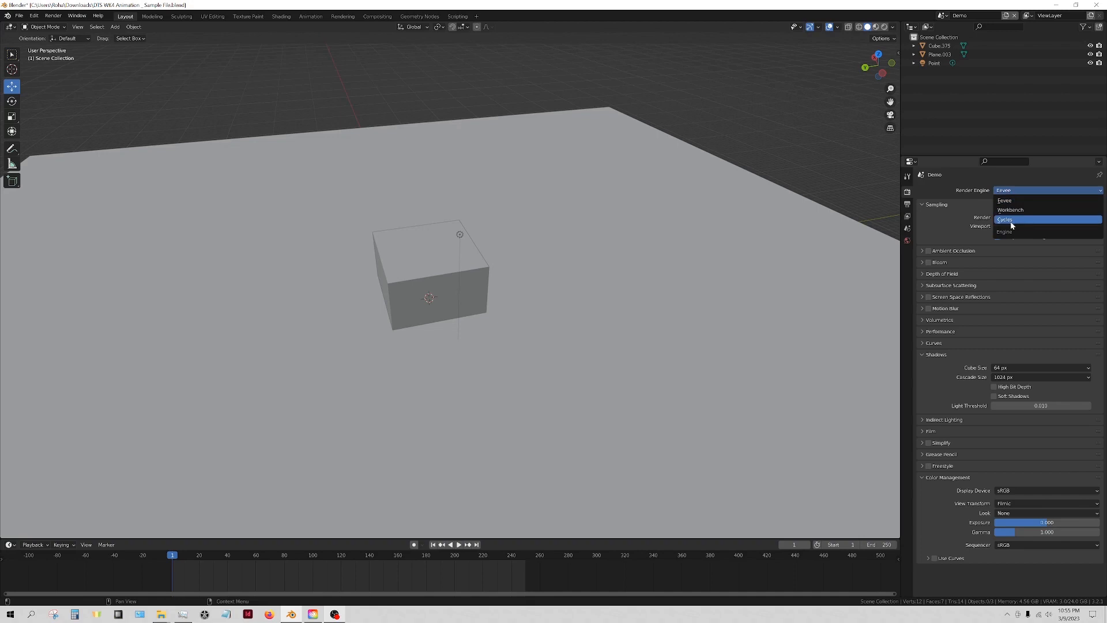
# Keep Eevee as the render engine and set color management to the Standard view transform with the Medium Contrast look.
pyautogui.click(1007, 202)
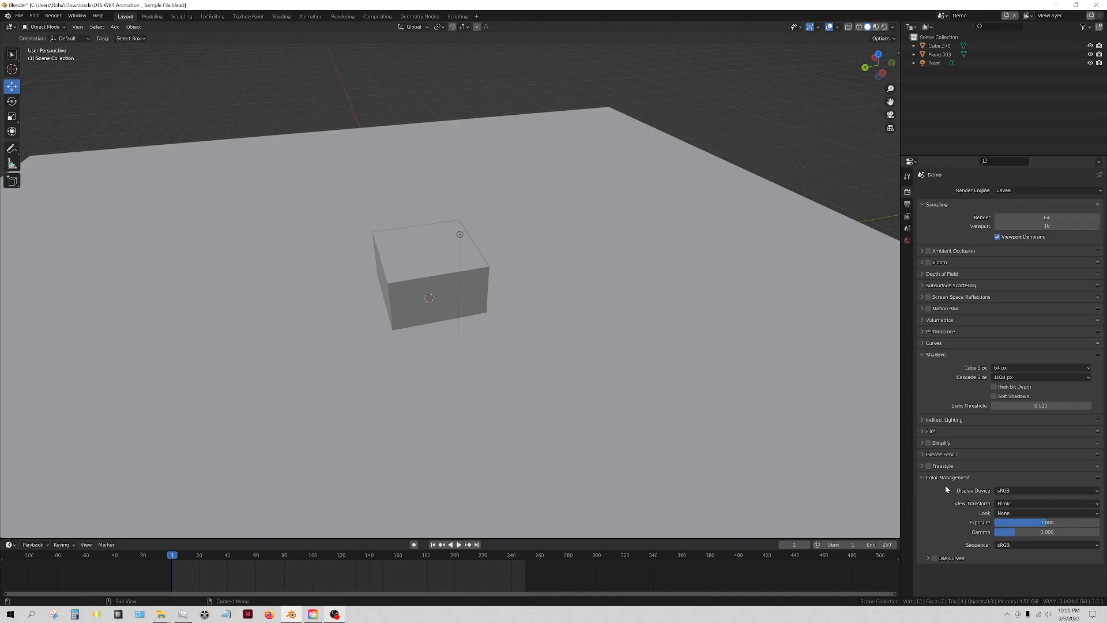
pyautogui.click(918, 481)
pyautogui.click(919, 482)
pyautogui.click(1019, 504)
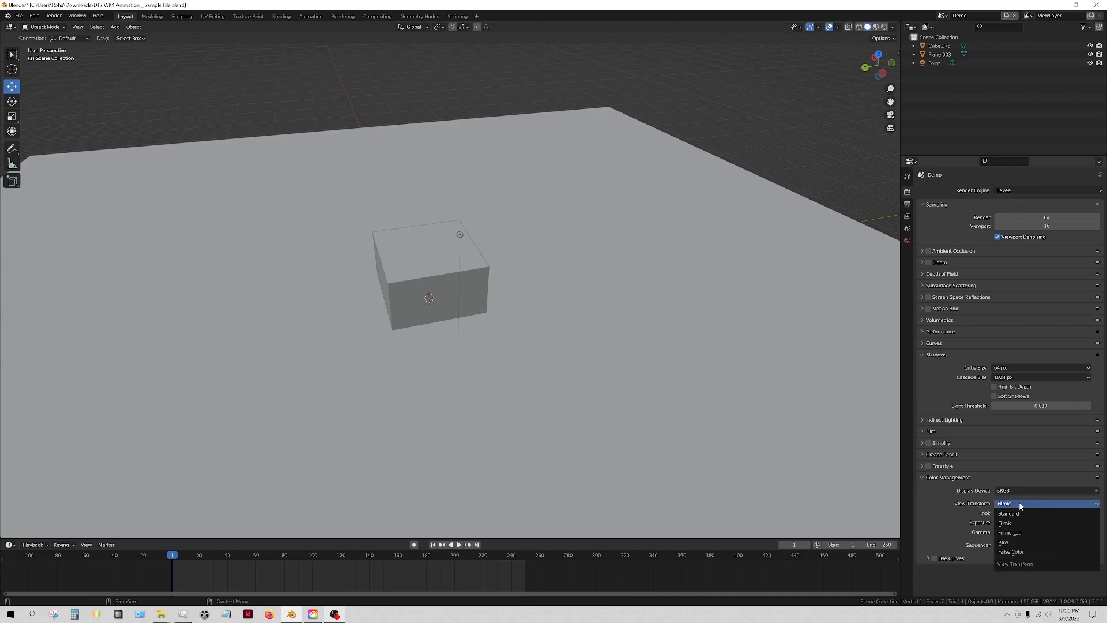
pyautogui.click(1020, 513)
pyautogui.click(1013, 513)
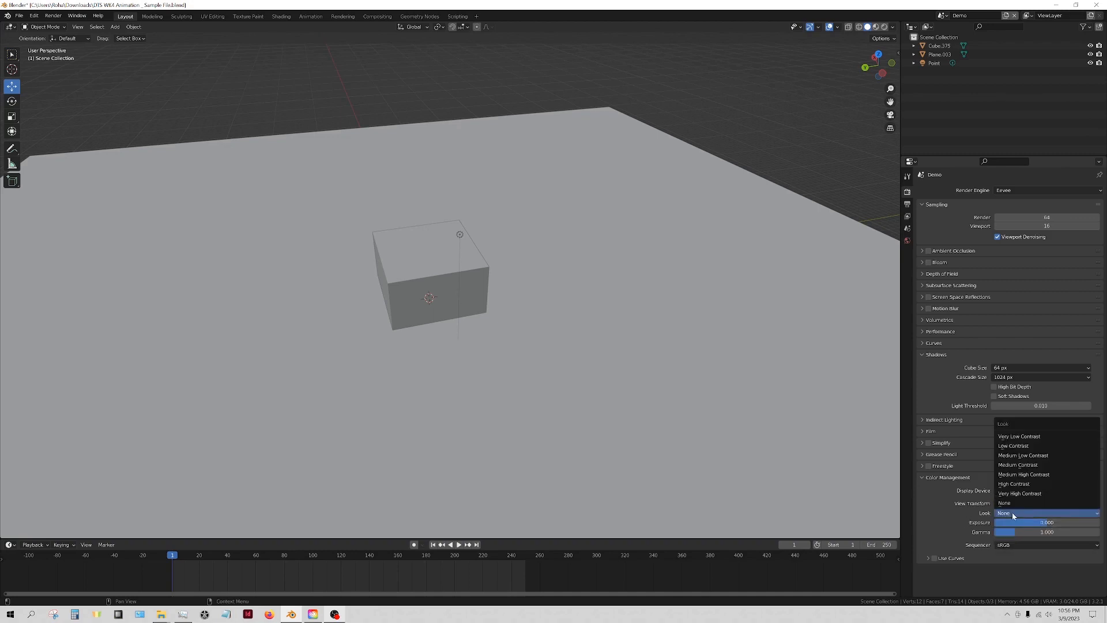
pyautogui.click(1020, 470)
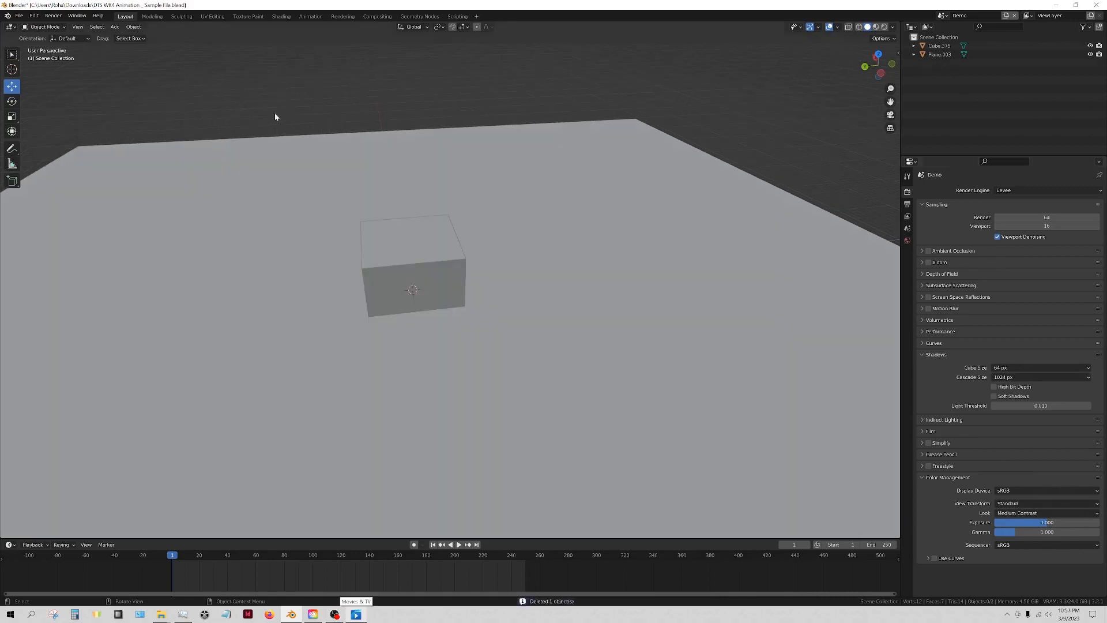
# Add a point light, move it out beside the cube, and raise it along Z above the cube's height.
pyautogui.hotkey('shift', 'a')
pyautogui.moveTo(543, 368)
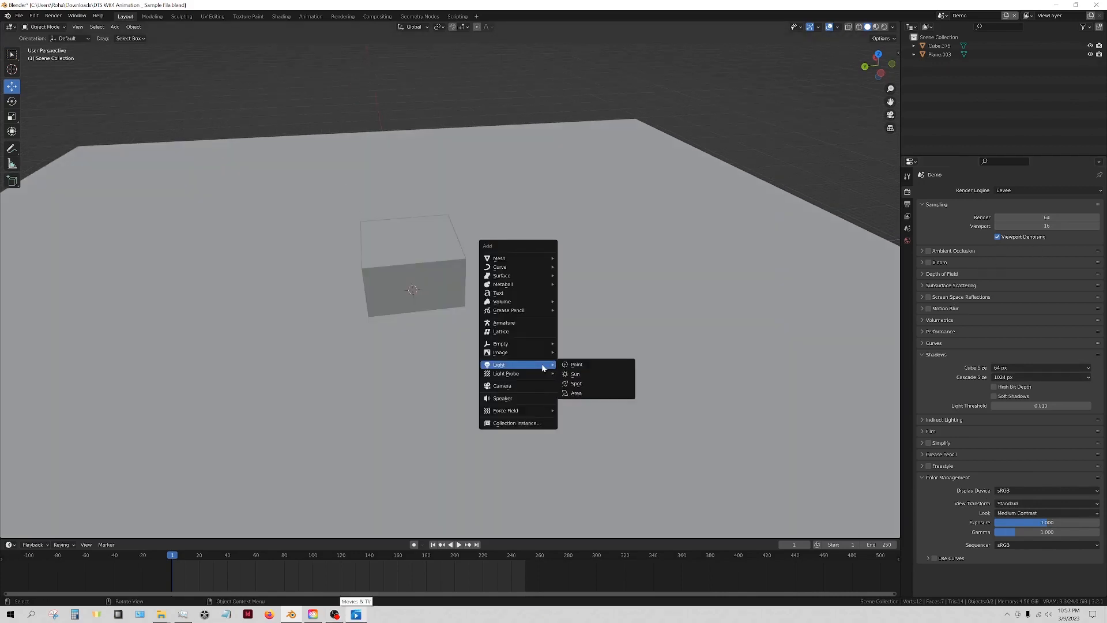
pyautogui.click(577, 364)
pyautogui.press('g')
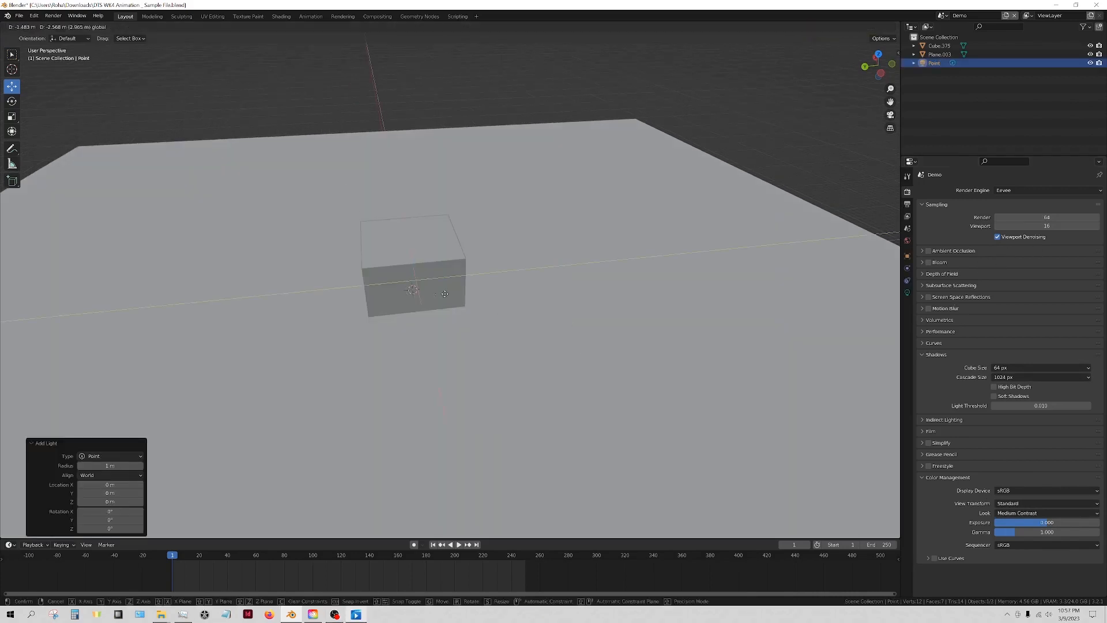
pyautogui.click(508, 306)
pyautogui.press('g')
pyautogui.press('z')
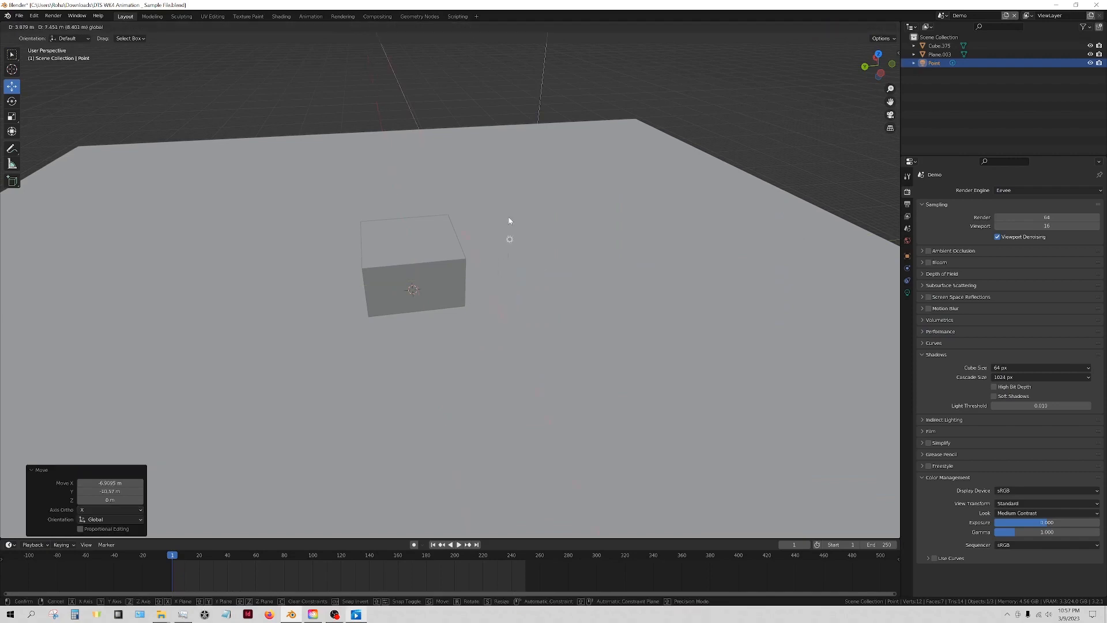
pyautogui.click(511, 181)
# Set the point light's power to 100 W and switch the viewport to rendered shading.
pyautogui.click(908, 293)
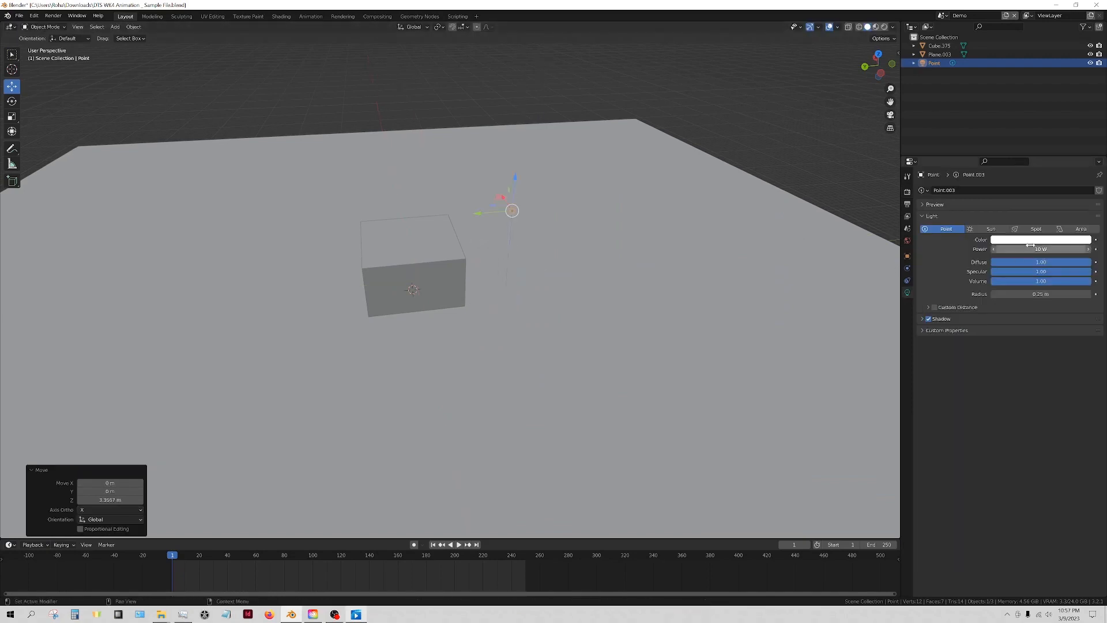
pyautogui.doubleClick(1041, 249)
pyautogui.write('100')
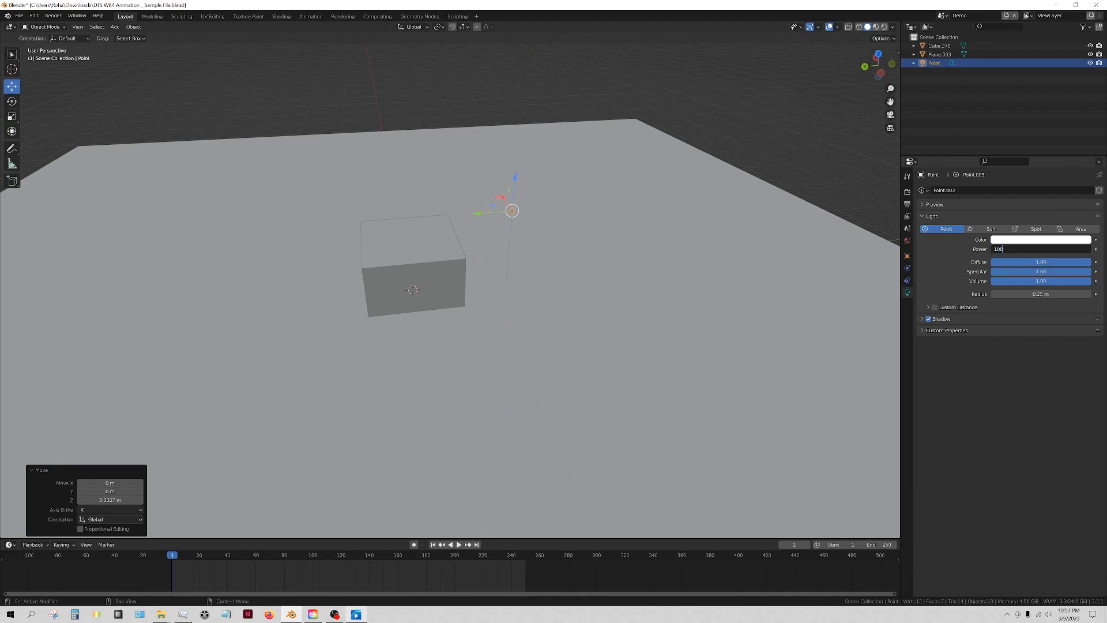
pyautogui.press('Return')
pyautogui.click(884, 27)
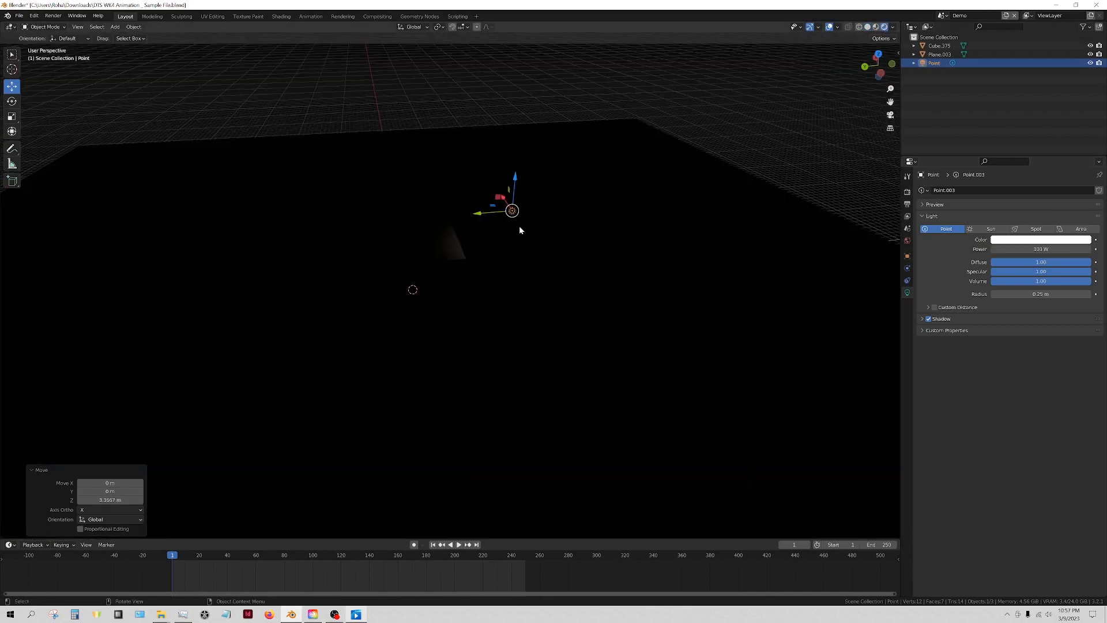
# Increase the point light's power to 1000 W.
pyautogui.click(1033, 250)
pyautogui.click(1040, 250)
pyautogui.press('BackSpace')
pyautogui.write('0')
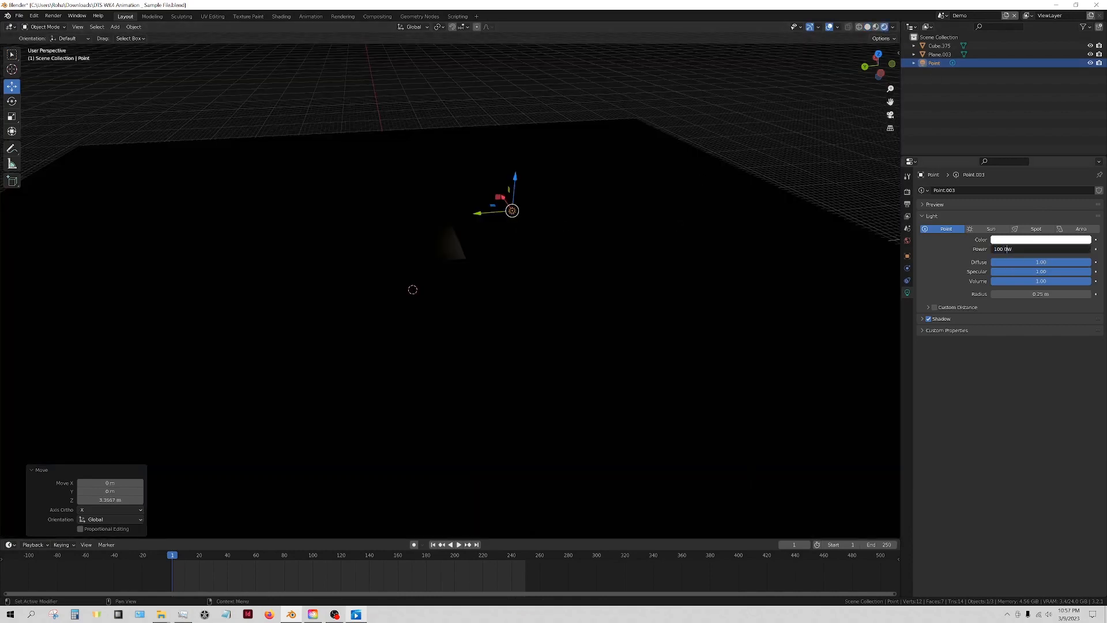
pyautogui.press('Return')
pyautogui.click(1047, 249)
pyautogui.click(994, 249)
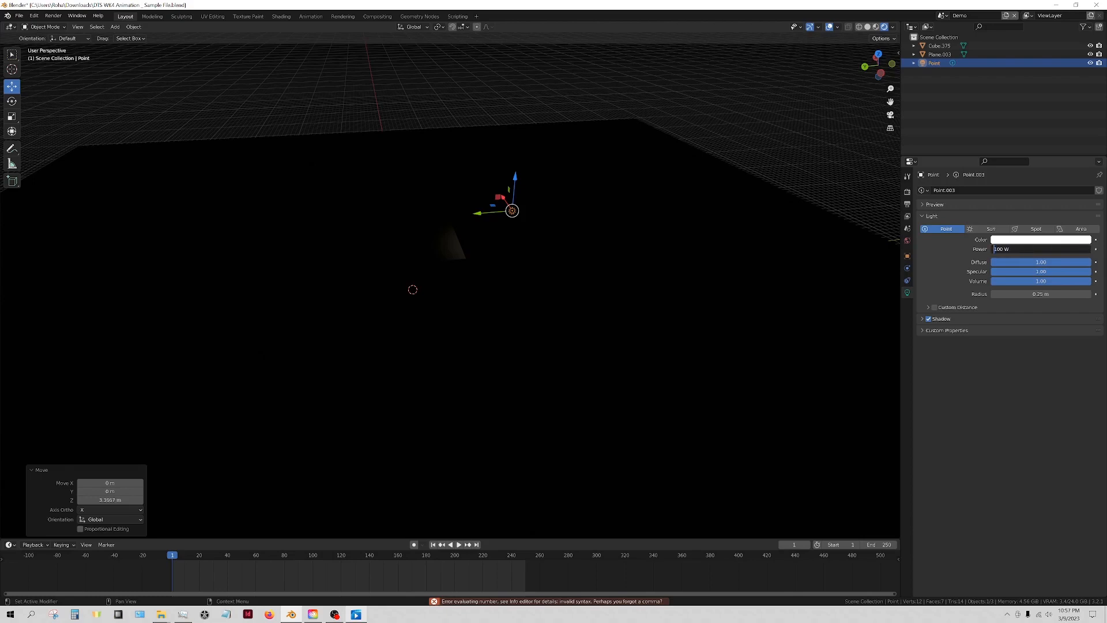
pyautogui.write('0')
pyautogui.press('Return')
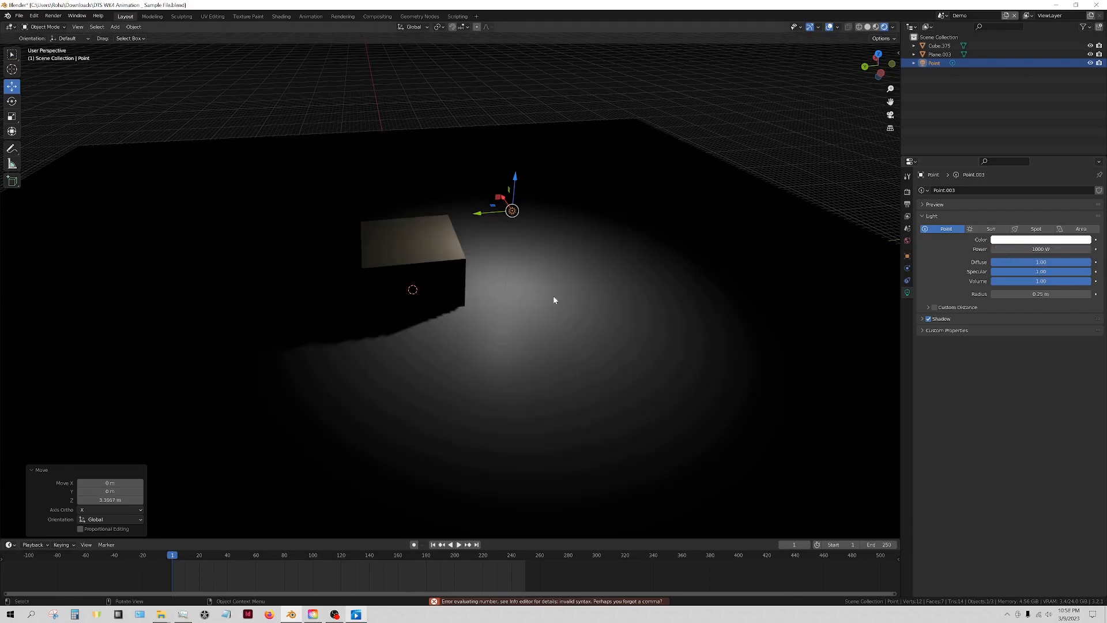
# Increase the point light's power to 10000 W.
pyautogui.click(1041, 250)
pyautogui.click(1006, 249)
pyautogui.write('0')
pyautogui.press('Return')
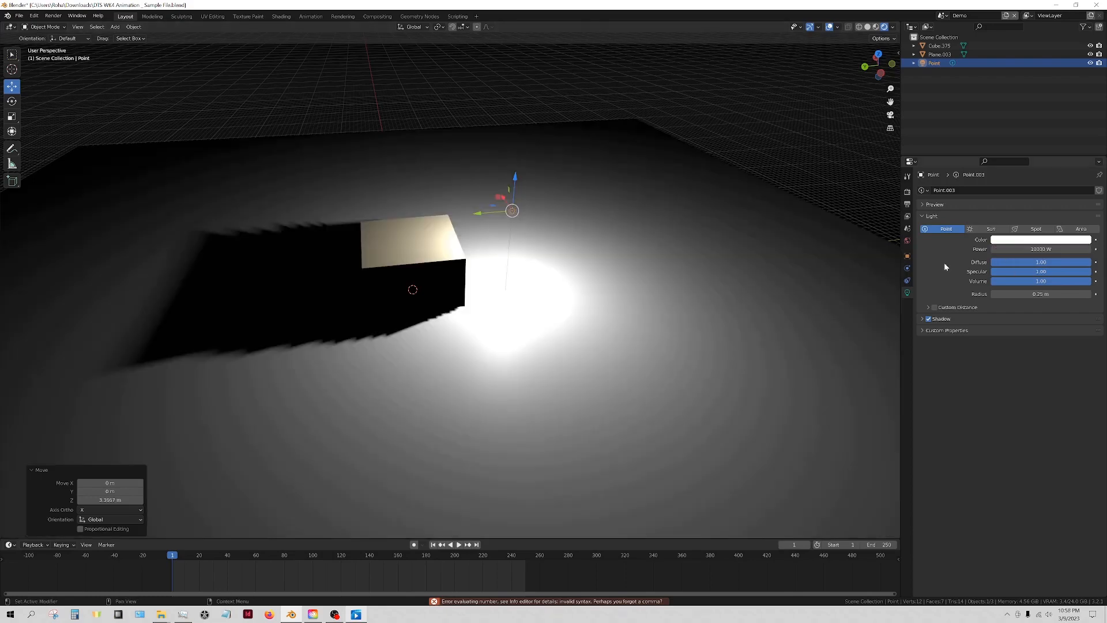
# Set the point light's power to 6000 W.
pyautogui.moveTo(612, 314); pyautogui.dragTo(641, 326, button='middle')
pyautogui.click(1038, 250)
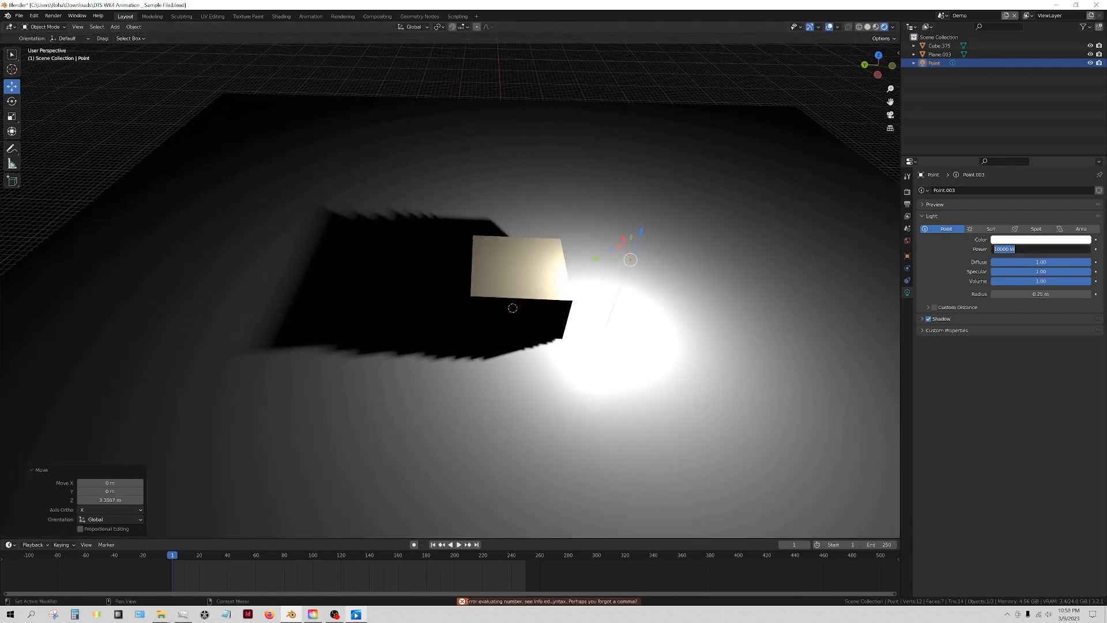
pyautogui.moveTo(1001, 249); pyautogui.dragTo(993, 249)
pyautogui.write('6')
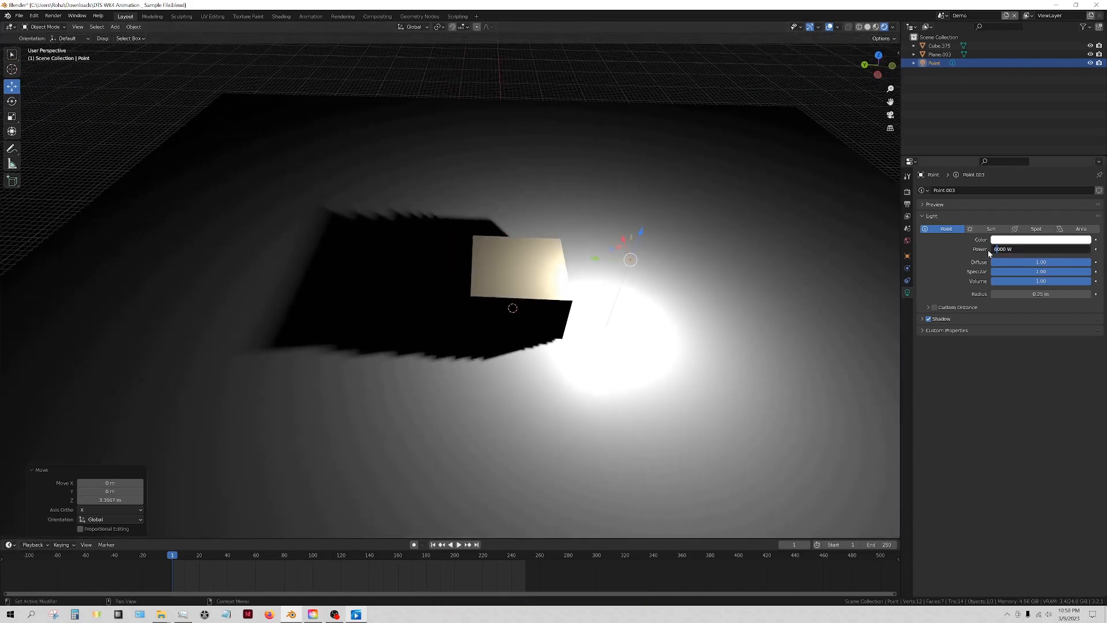
pyautogui.press('Return')
# Show the Shadows options in the render settings and move the point light farther from the cube.
pyautogui.moveTo(679, 331); pyautogui.dragTo(599, 295, button='middle')
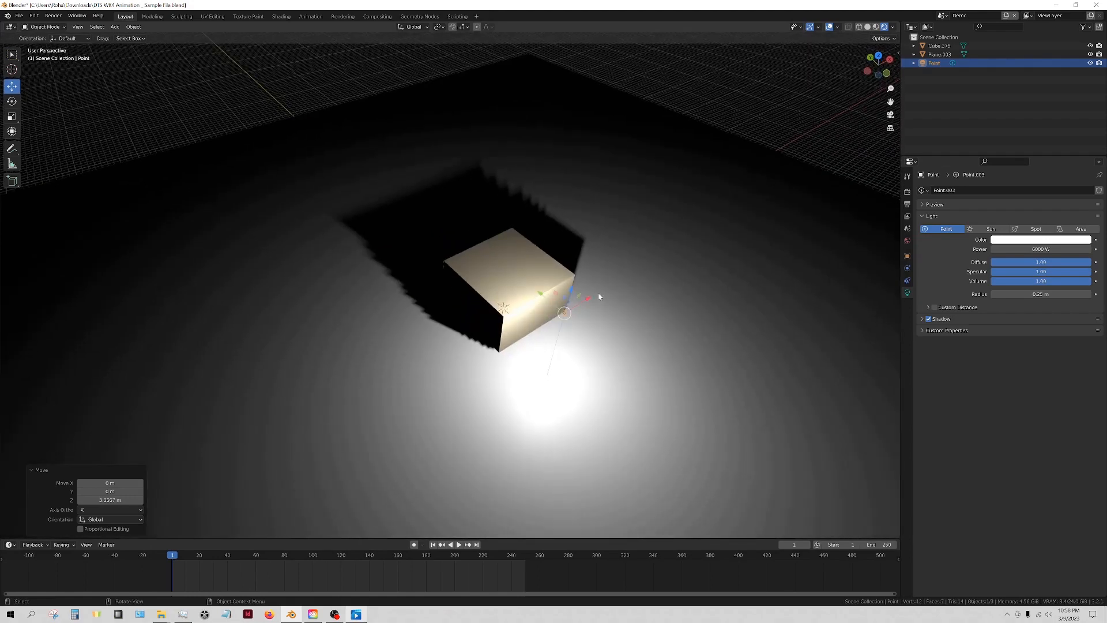
pyautogui.click(907, 193)
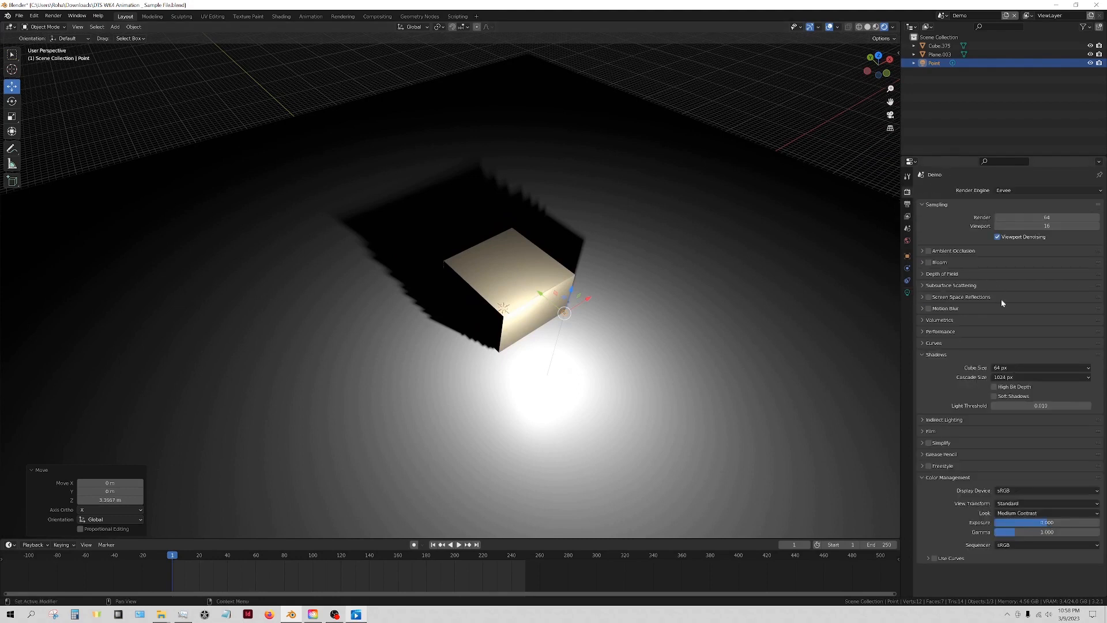
pyautogui.moveTo(616, 360); pyautogui.dragTo(649, 358, button='middle')
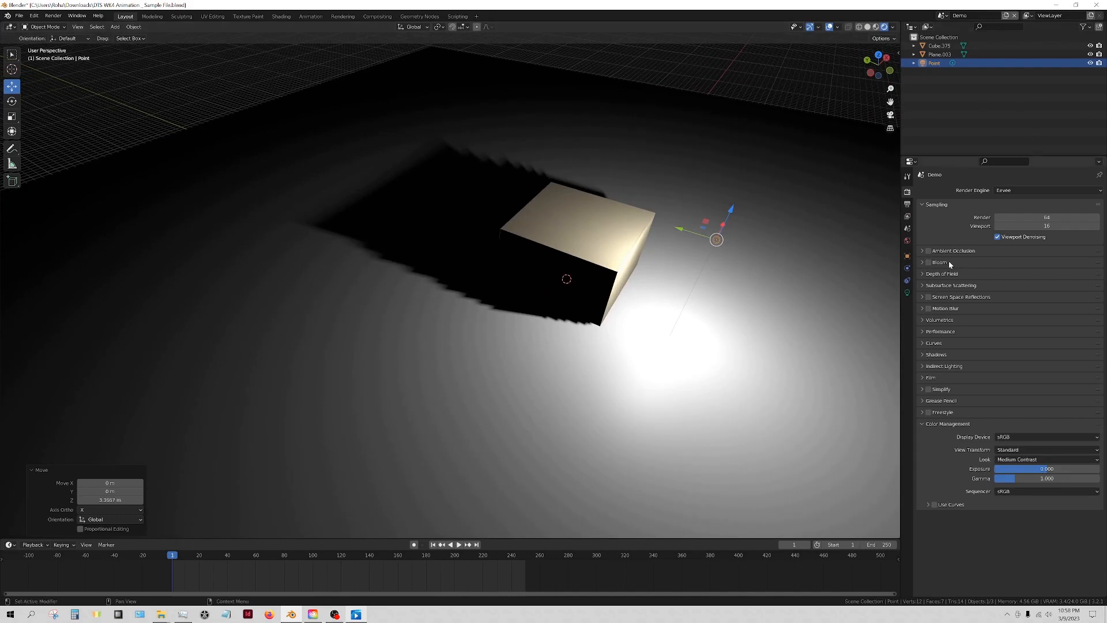
pyautogui.click(923, 354)
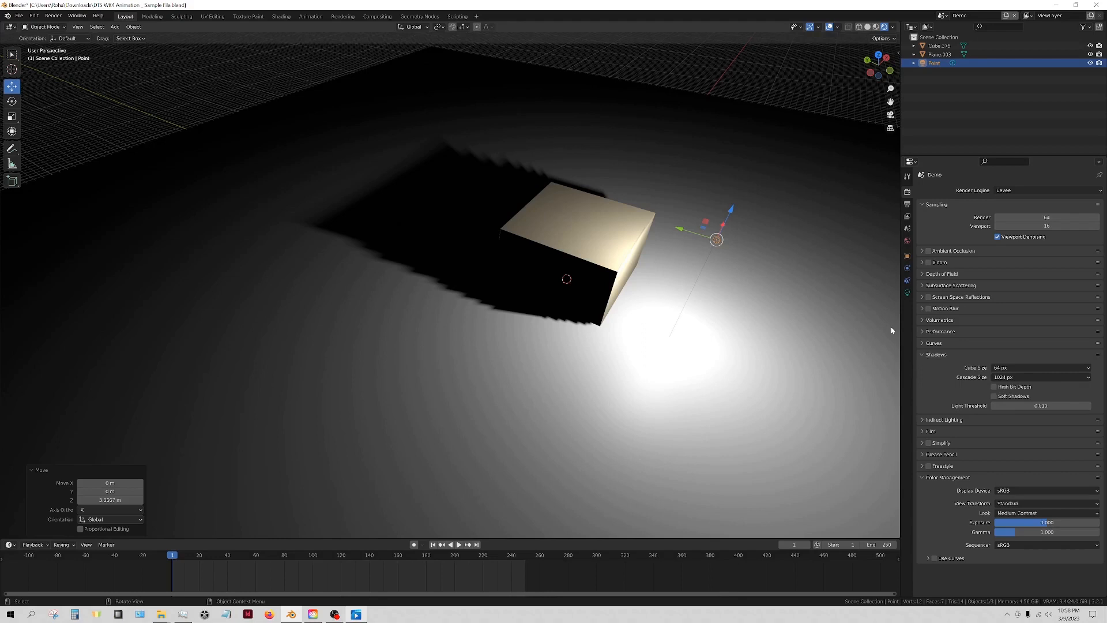
pyautogui.moveTo(788, 321); pyautogui.dragTo(771, 323, button='middle')
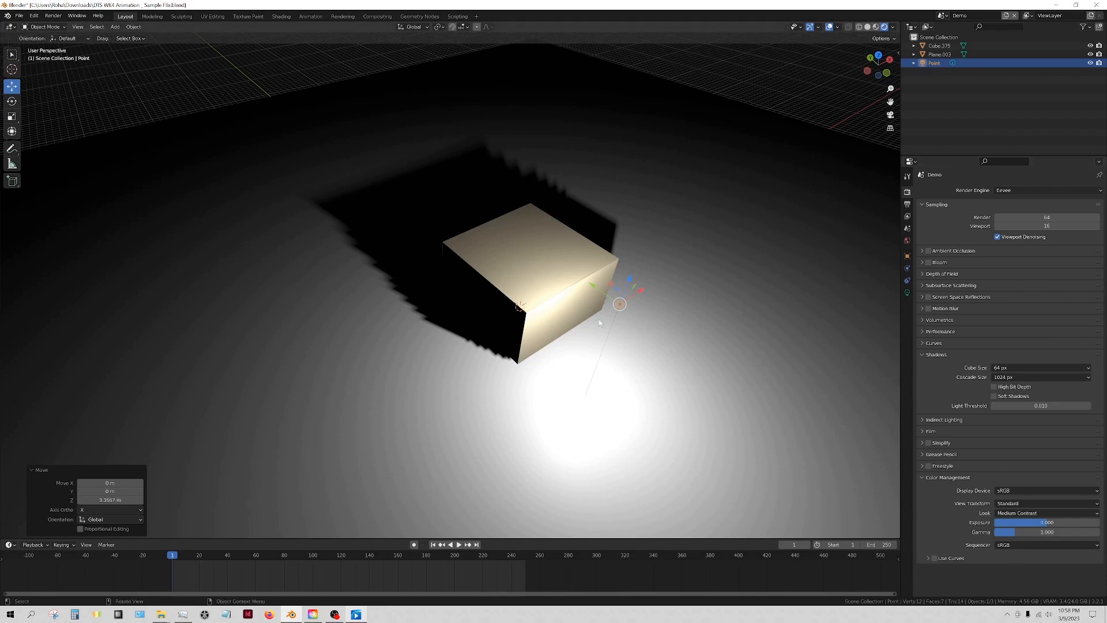
pyautogui.moveTo(618, 292); pyautogui.dragTo(694, 260)
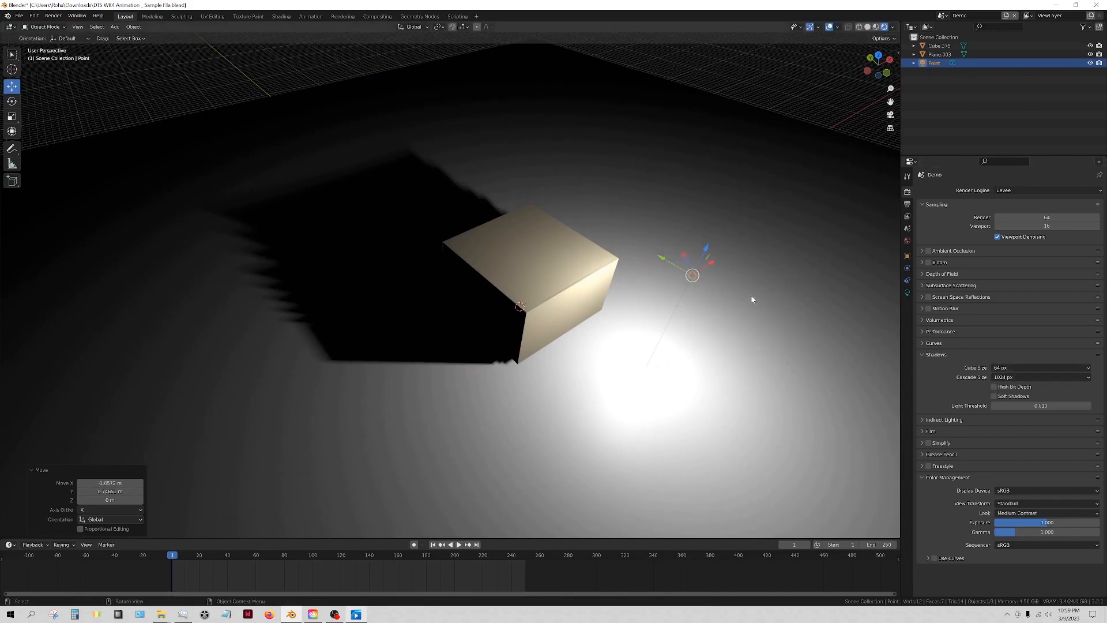
# Set the shadow Cube Size to 4096 px.
pyautogui.click(997, 369)
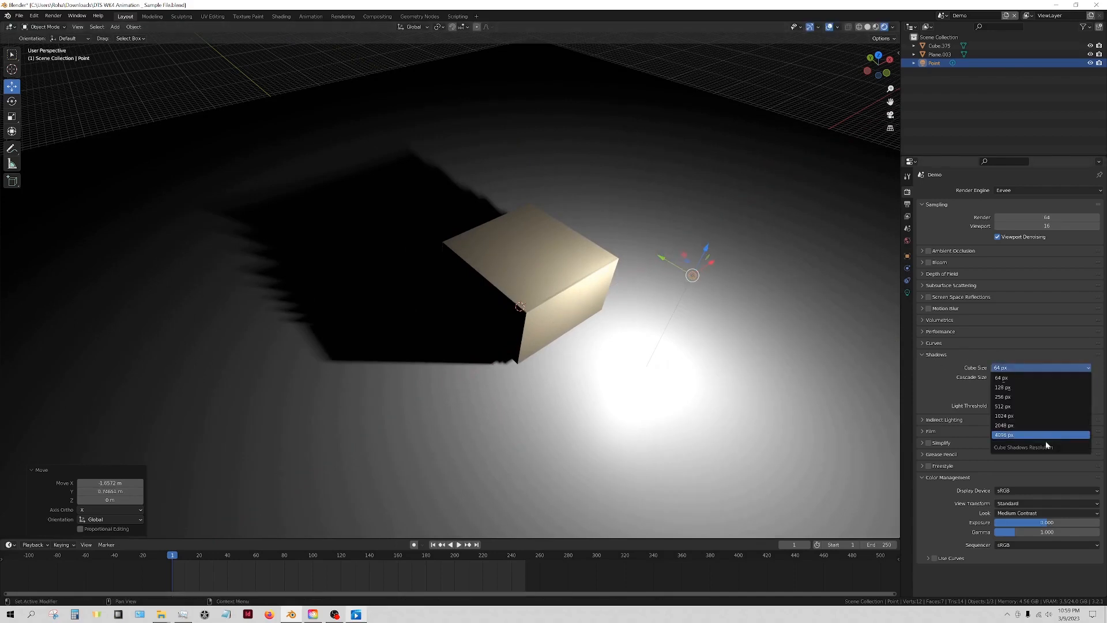
pyautogui.click(1004, 436)
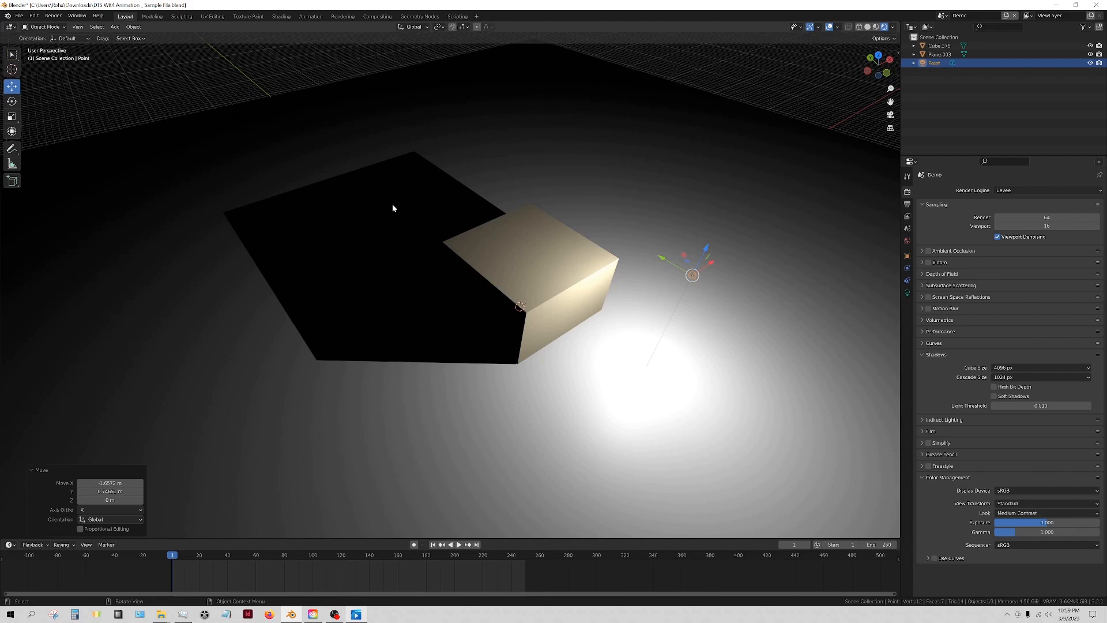
pyautogui.click(1016, 368)
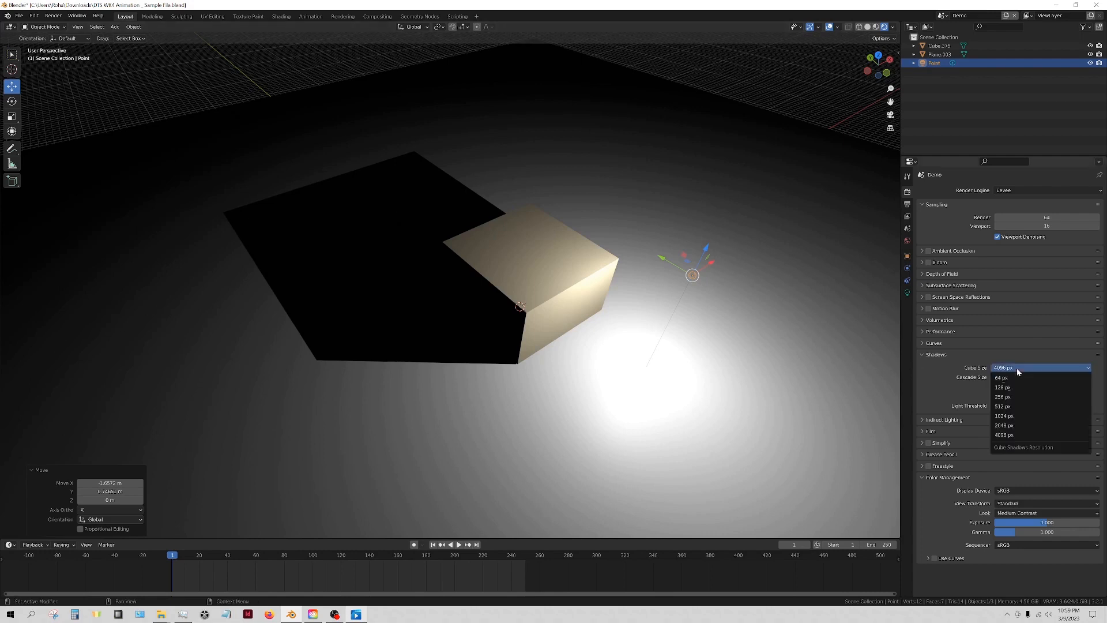
pyautogui.click(1016, 436)
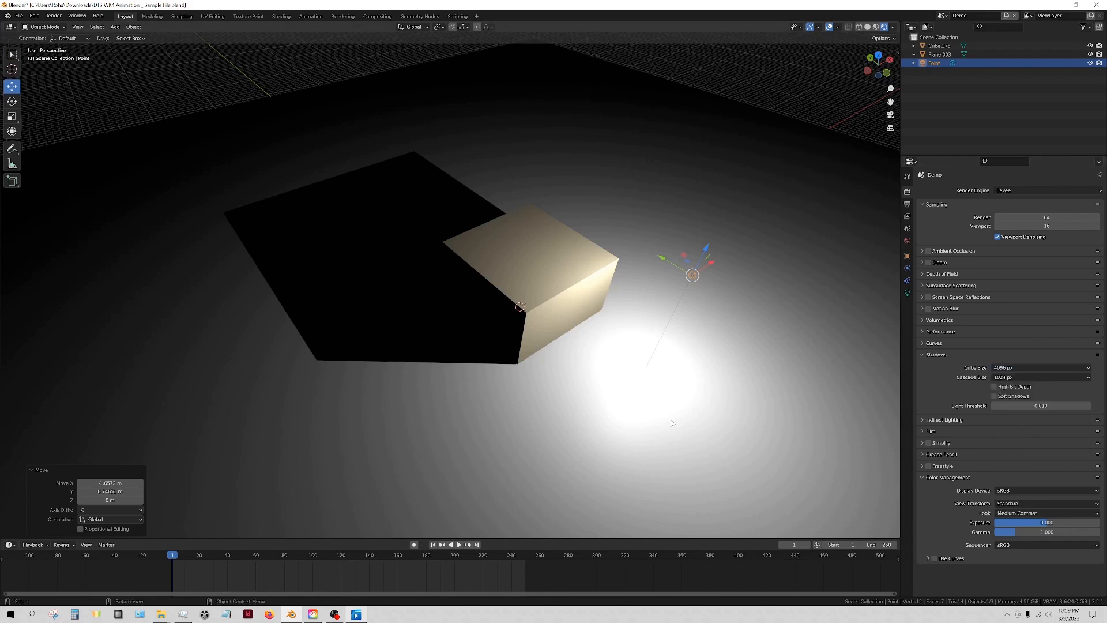
# Set the shadow Cube Size to 64 px and move the point light about -2.7 m in X and 2 m in Y.
pyautogui.click(1002, 370)
pyautogui.click(1006, 378)
pyautogui.press('g')
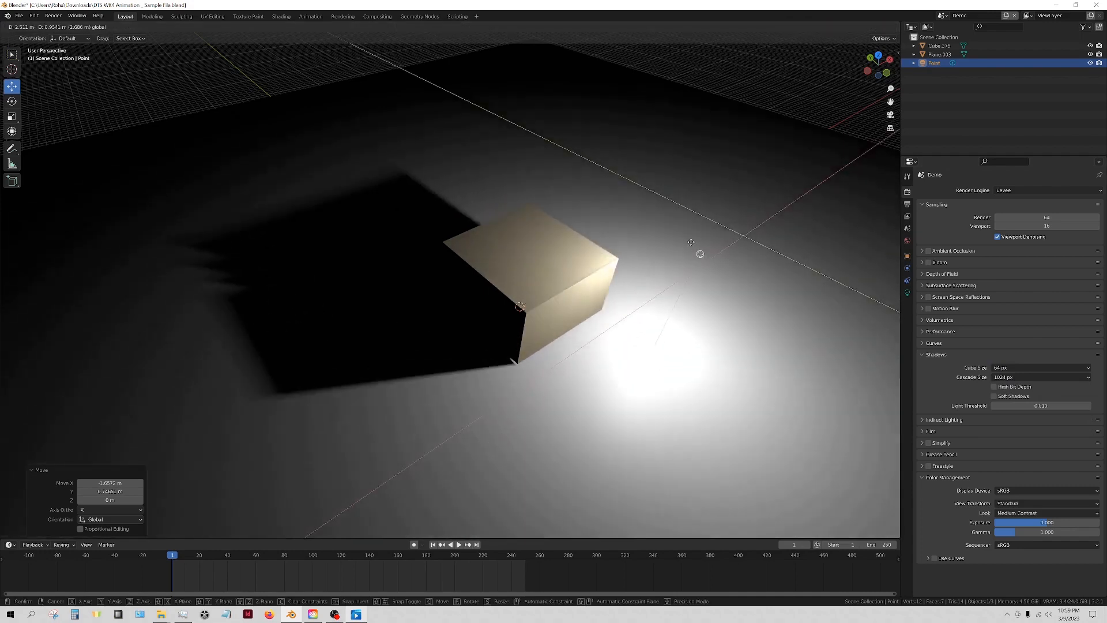
pyautogui.click(632, 263)
# Set both the shadow Cube Size and Cascade Size to 4096 px.
pyautogui.click(1015, 368)
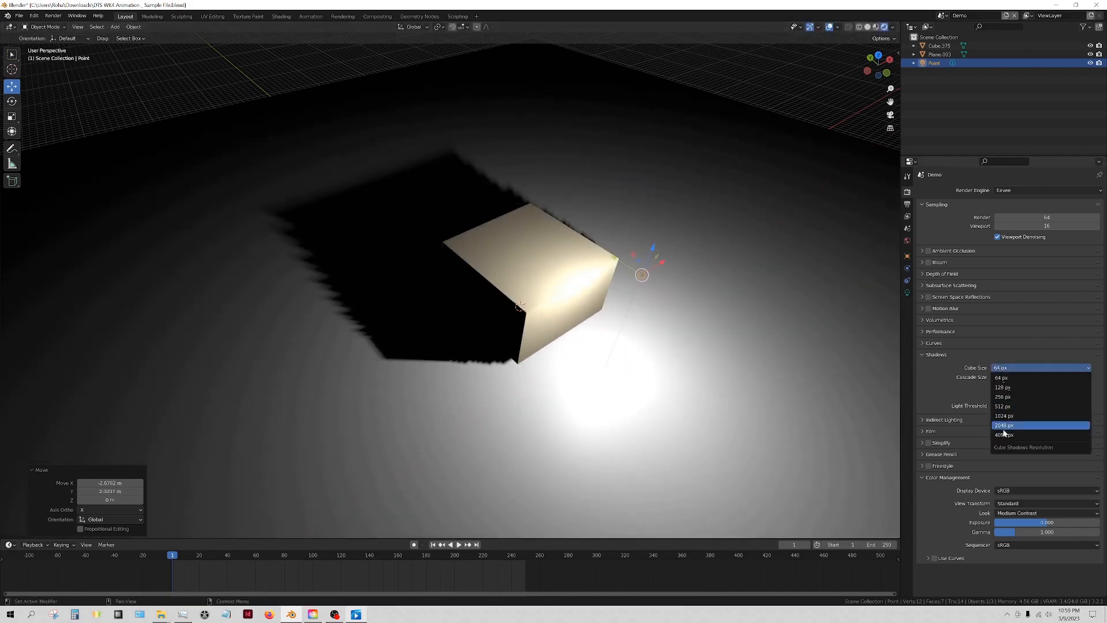
pyautogui.click(1004, 434)
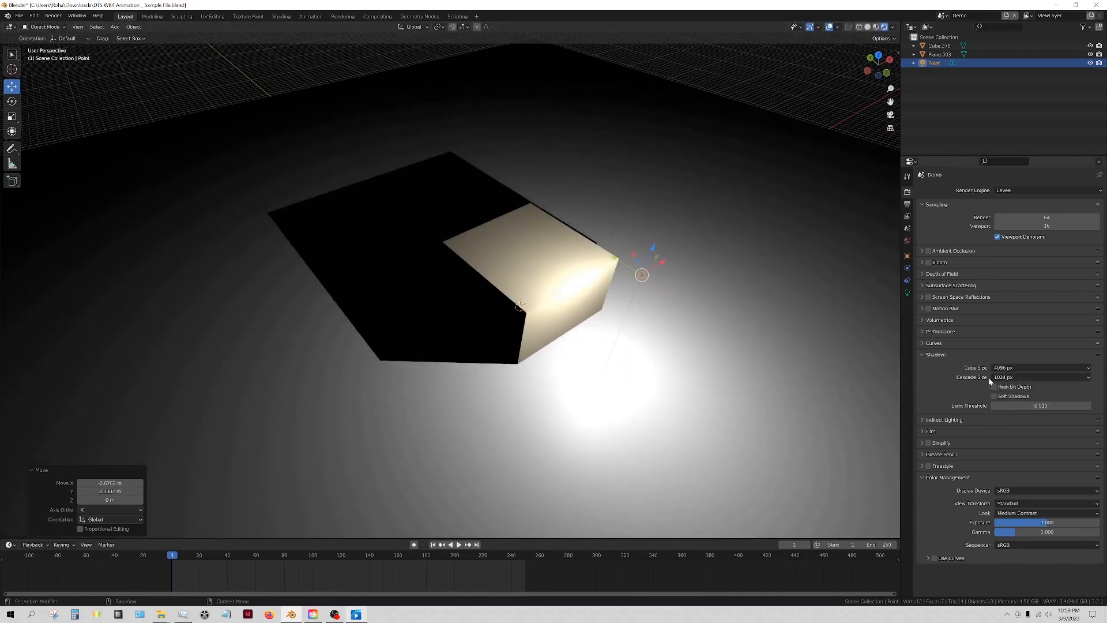
pyautogui.click(1015, 377)
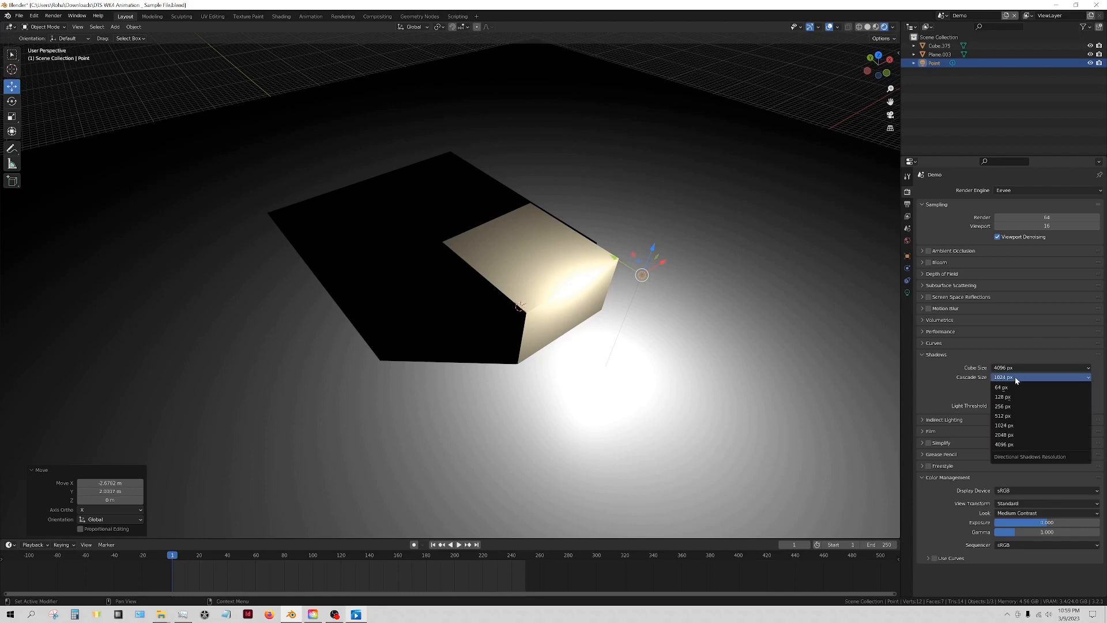
pyautogui.click(1014, 444)
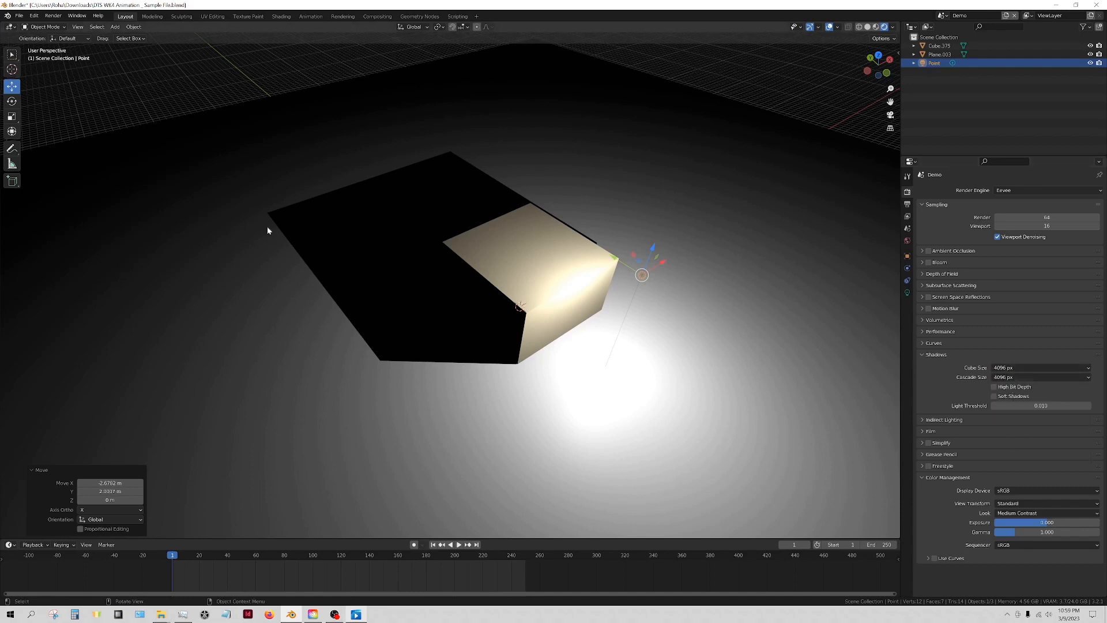
# Reposition the point light around the cube while turning Soft Shadows on and off again to compare the shadow edges.
pyautogui.moveTo(636, 262); pyautogui.dragTo(681, 248)
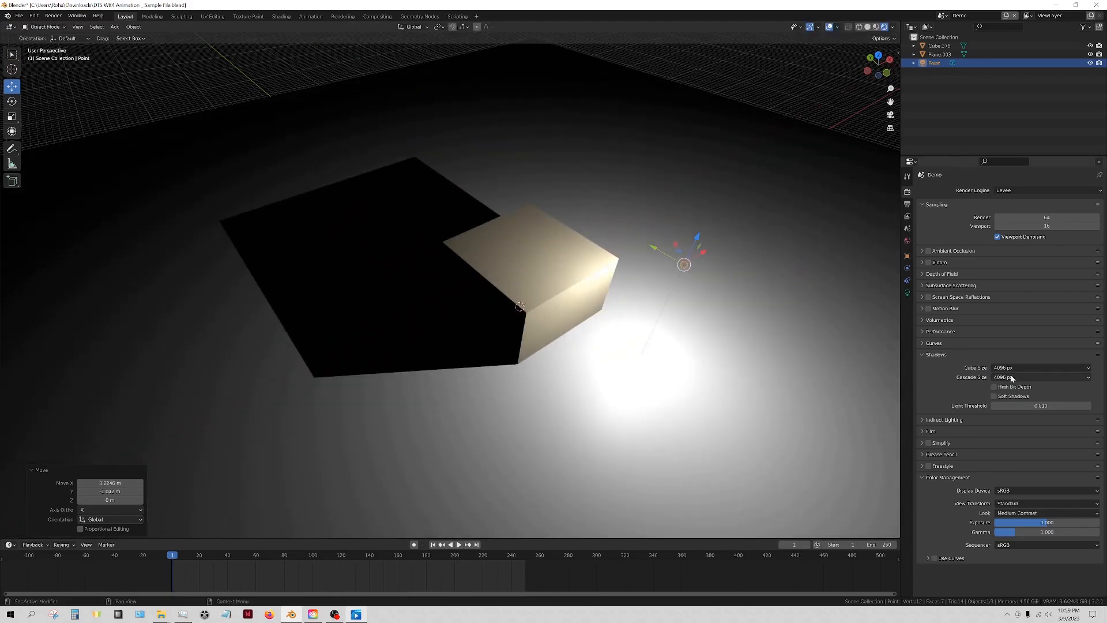
pyautogui.click(994, 397)
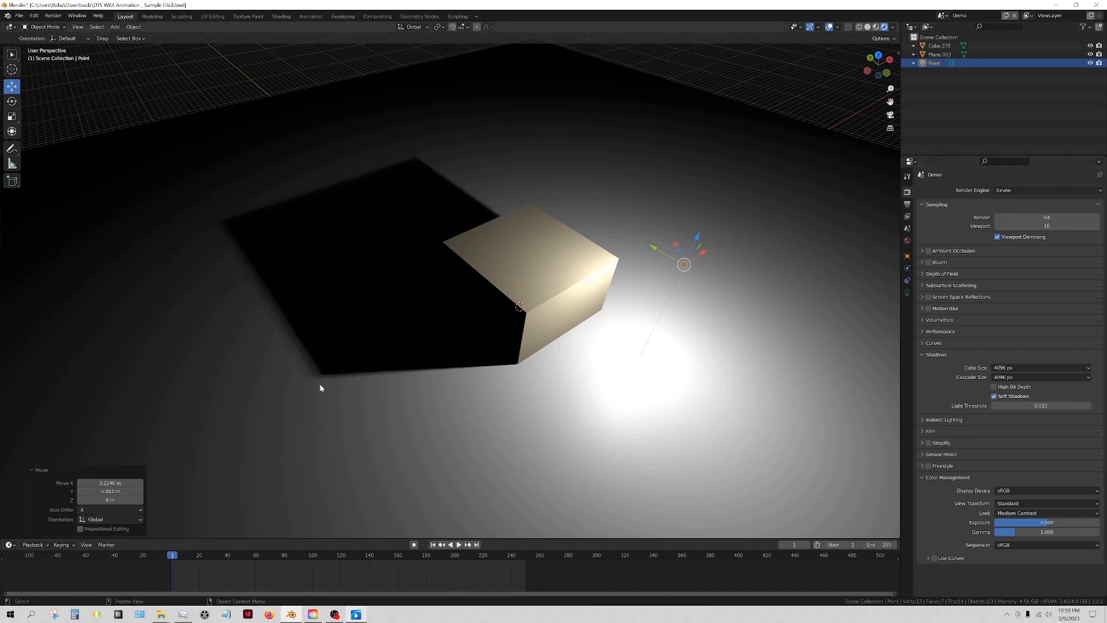
pyautogui.moveTo(676, 259); pyautogui.dragTo(641, 232)
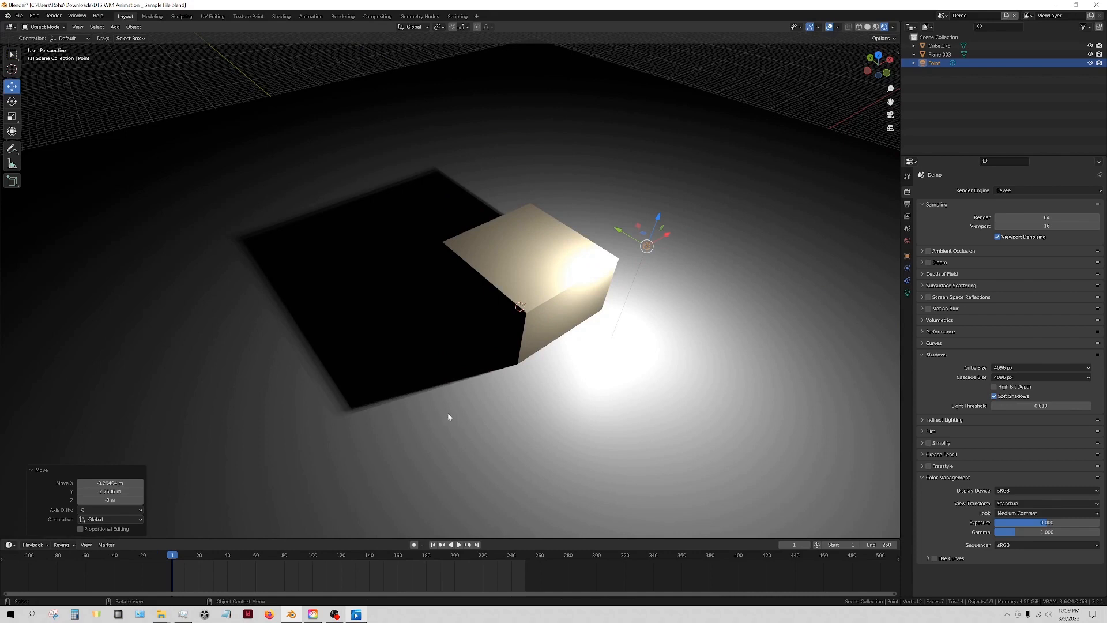
pyautogui.click(995, 397)
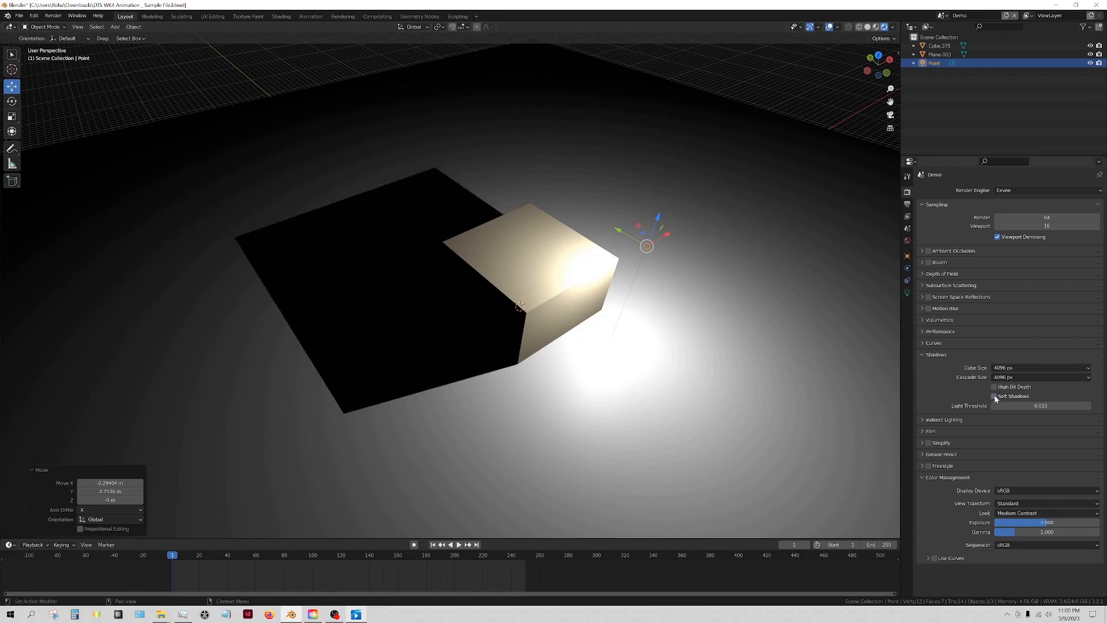
# With Soft Shadows switched on for a comparison, try a larger point light radius, set it to 0 m, and disable Soft Shadows.
pyautogui.click(995, 397)
pyautogui.click(907, 293)
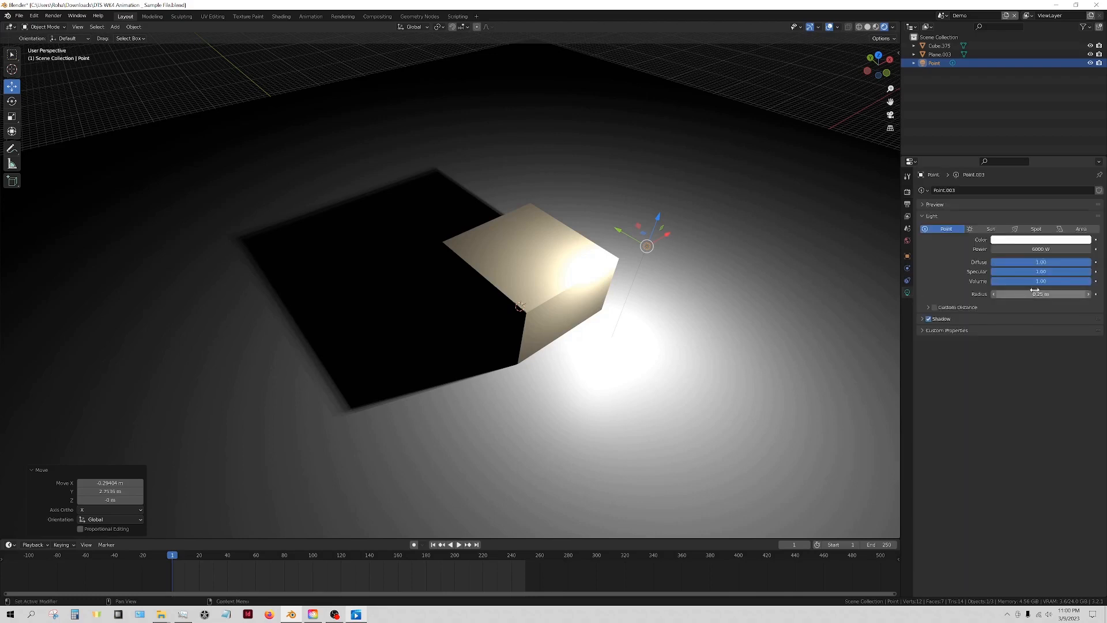
pyautogui.moveTo(1032, 296); pyautogui.dragTo(1059, 294)
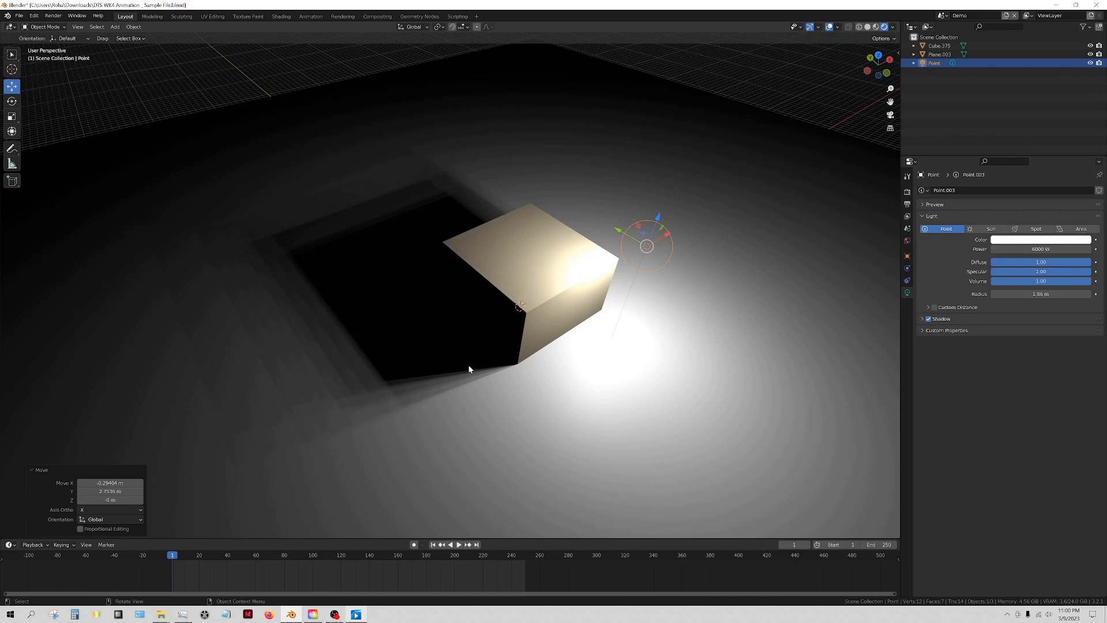
pyautogui.moveTo(1042, 293); pyautogui.dragTo(980, 293)
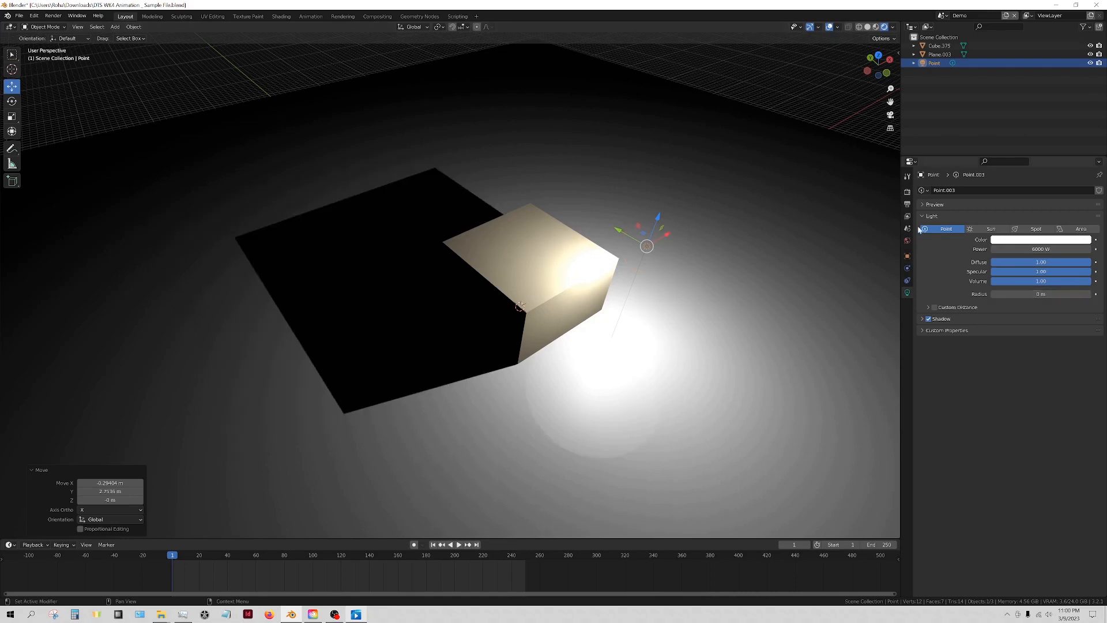
pyautogui.click(907, 191)
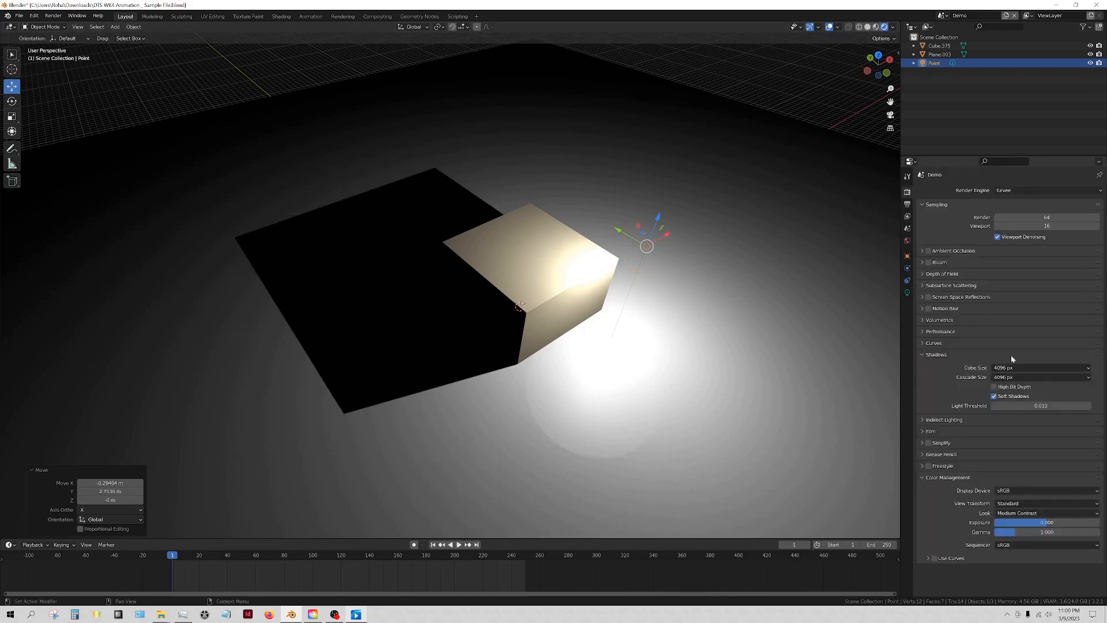
pyautogui.click(995, 396)
# Lower the ground plane about 0.33 m along Z and inspect where the shadow meets the cube's base.
pyautogui.click(692, 340)
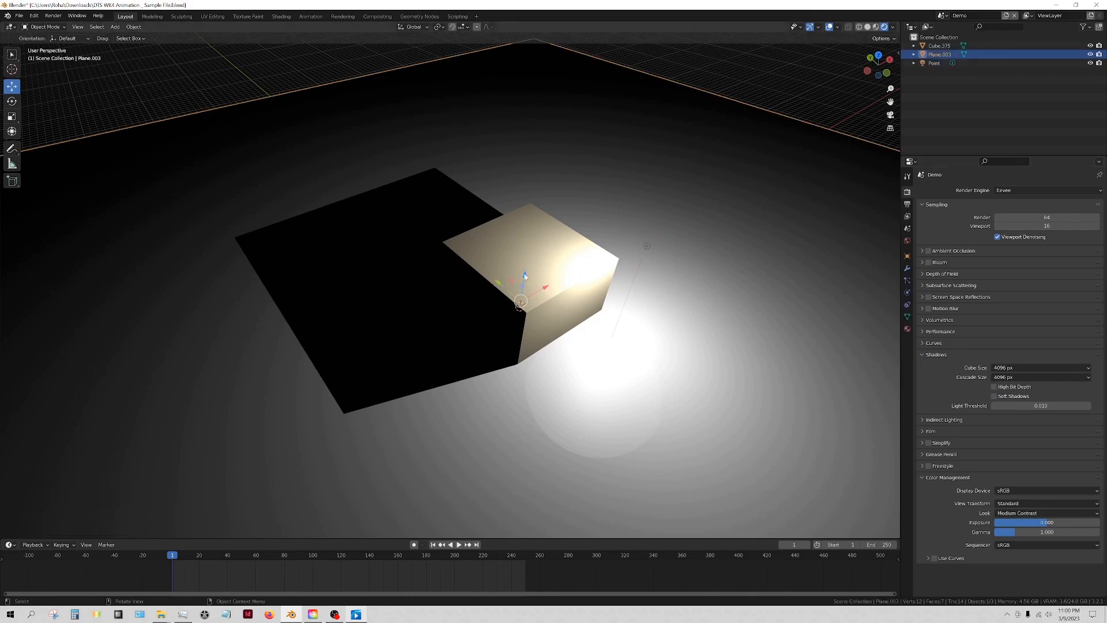
pyautogui.press('g')
pyautogui.click(537, 378)
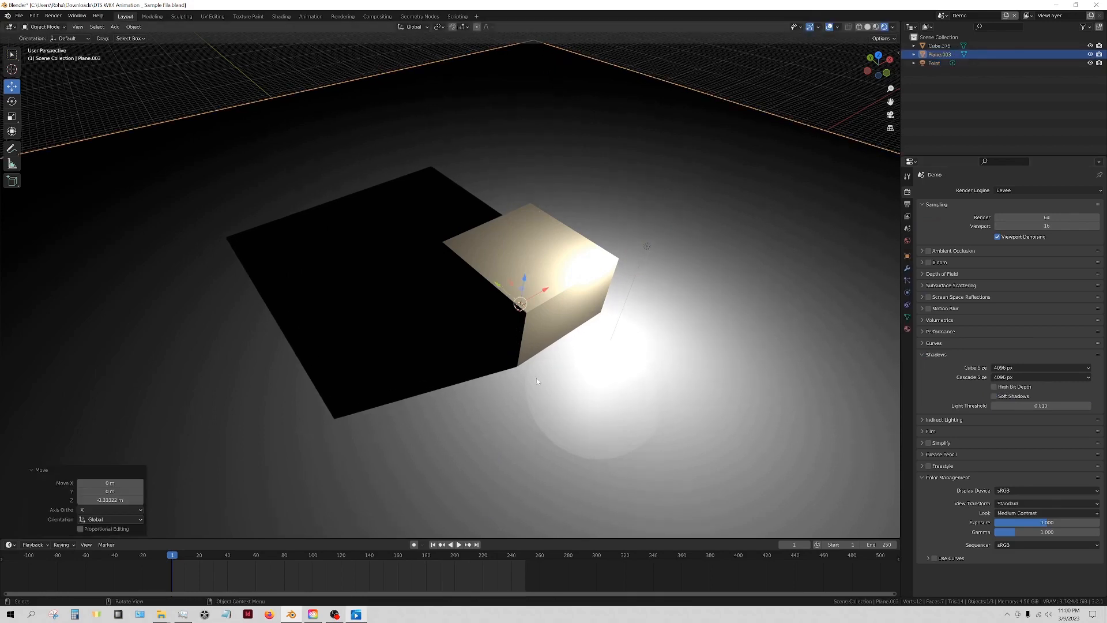
pyautogui.scroll(3, 520, 390)
pyautogui.moveTo(596, 470); pyautogui.dragTo(519, 415, button='middle')
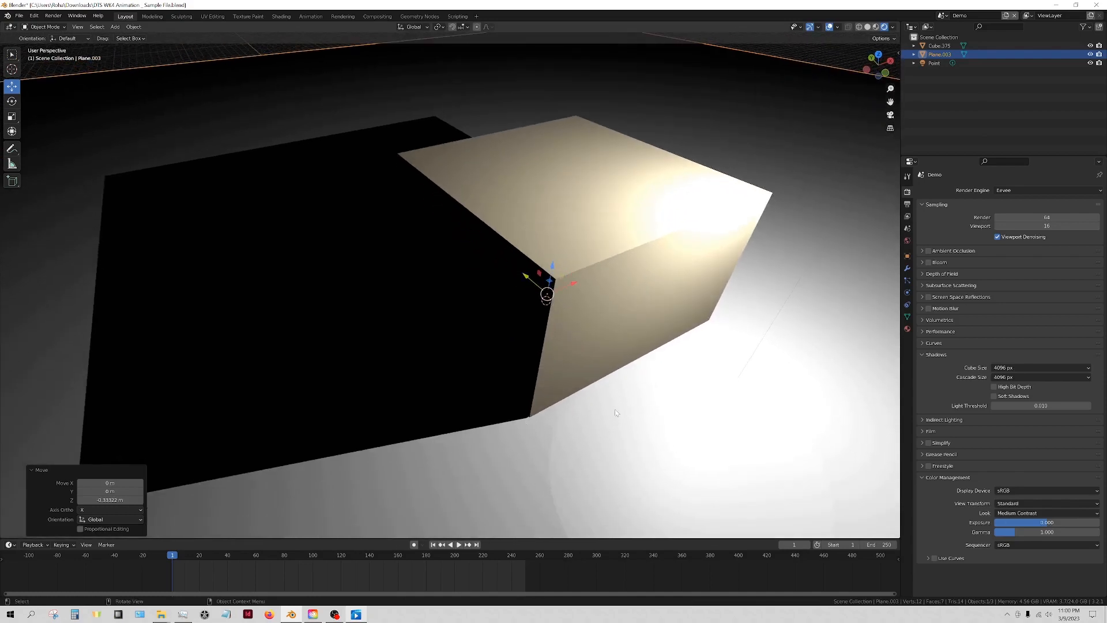
pyautogui.scroll(-5, 615, 409)
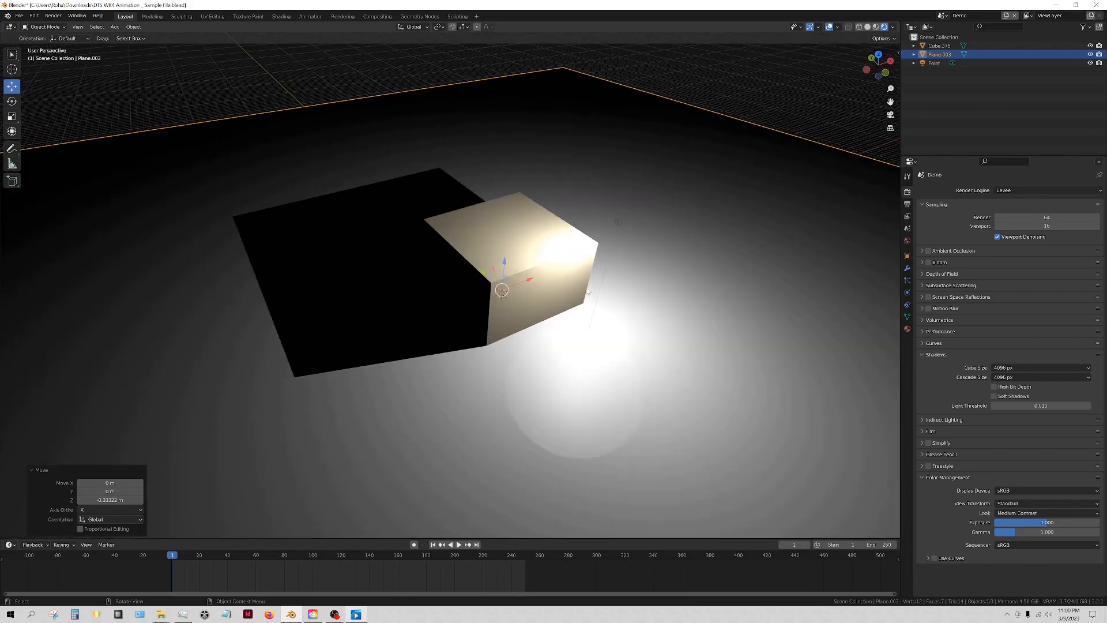
# Move the point light horizontally about 4 m in X and -2.3 m in Y, then nudge it about -0.4 m in X.
pyautogui.click(618, 221)
pyautogui.press('g')
pyautogui.hotkey('shift', 'z')
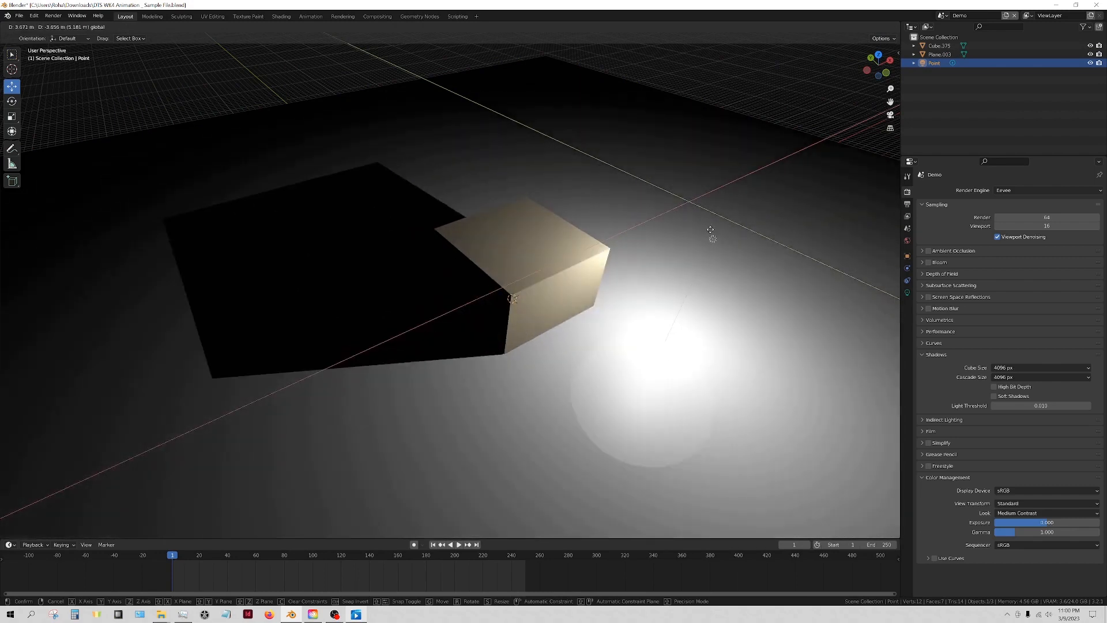
pyautogui.click(696, 221)
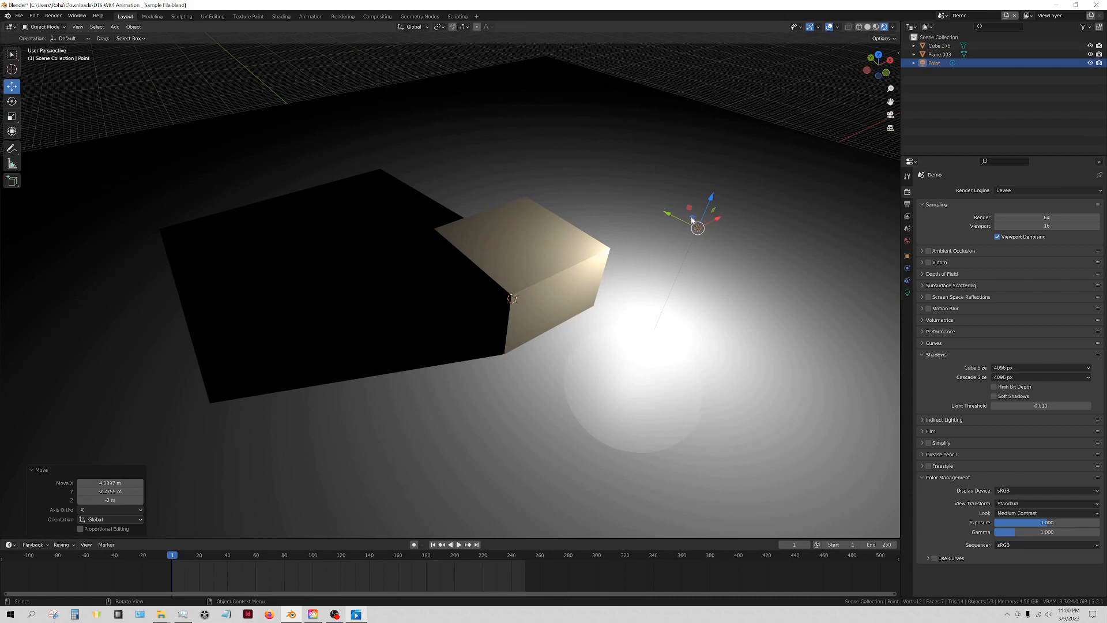
pyautogui.moveTo(692, 218)
pyautogui.mouseDown()
pyautogui.moveTo(672, 195)
pyautogui.moveTo(661, 203)
pyautogui.moveTo(679, 215)
pyautogui.mouseUp()
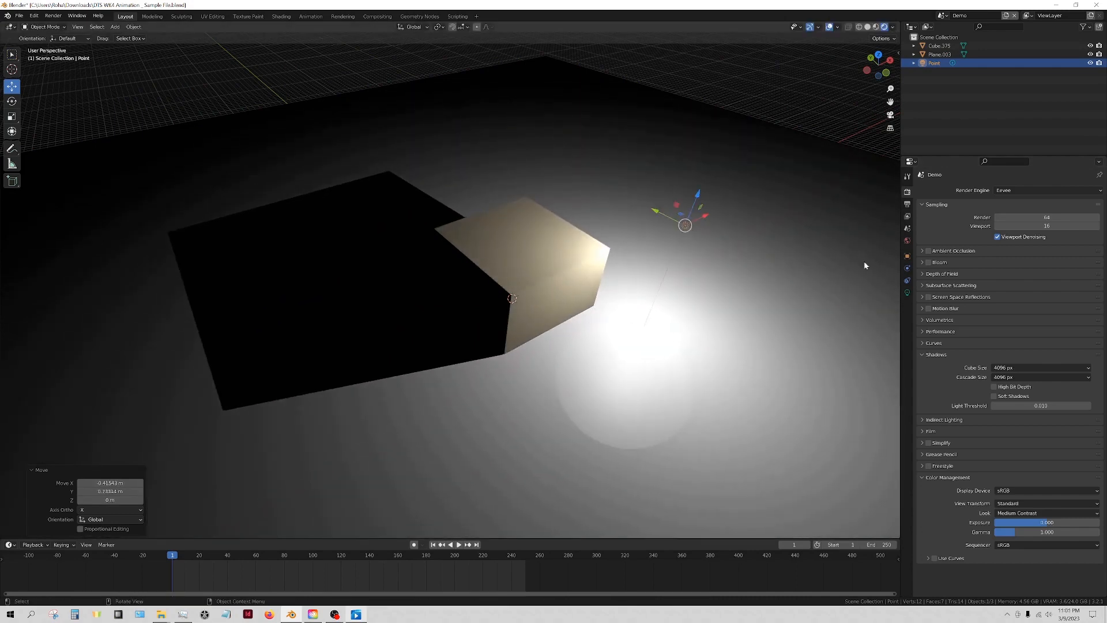
# Set the viewport sampling to 64 and move the point light about 1.6 m in X to test the shadow.
pyautogui.click(923, 354)
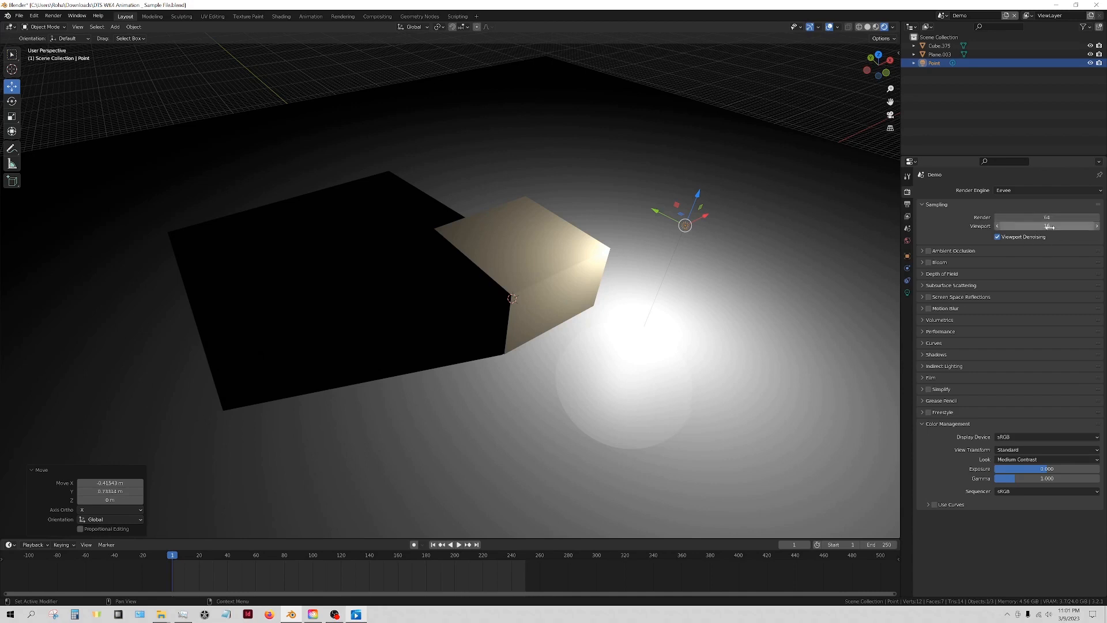
pyautogui.click(1043, 225)
pyautogui.press('Return')
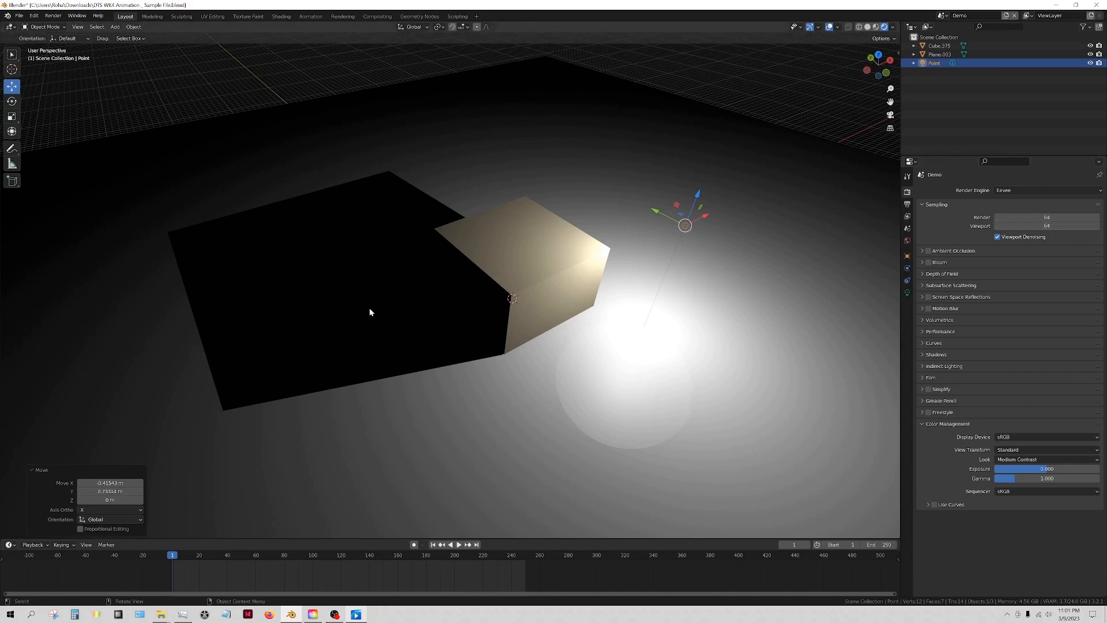
pyautogui.moveTo(682, 222); pyautogui.dragTo(708, 205)
# Set the viewport sampling to 256 and move the point light horizontally farther from the cube.
pyautogui.click(1032, 226)
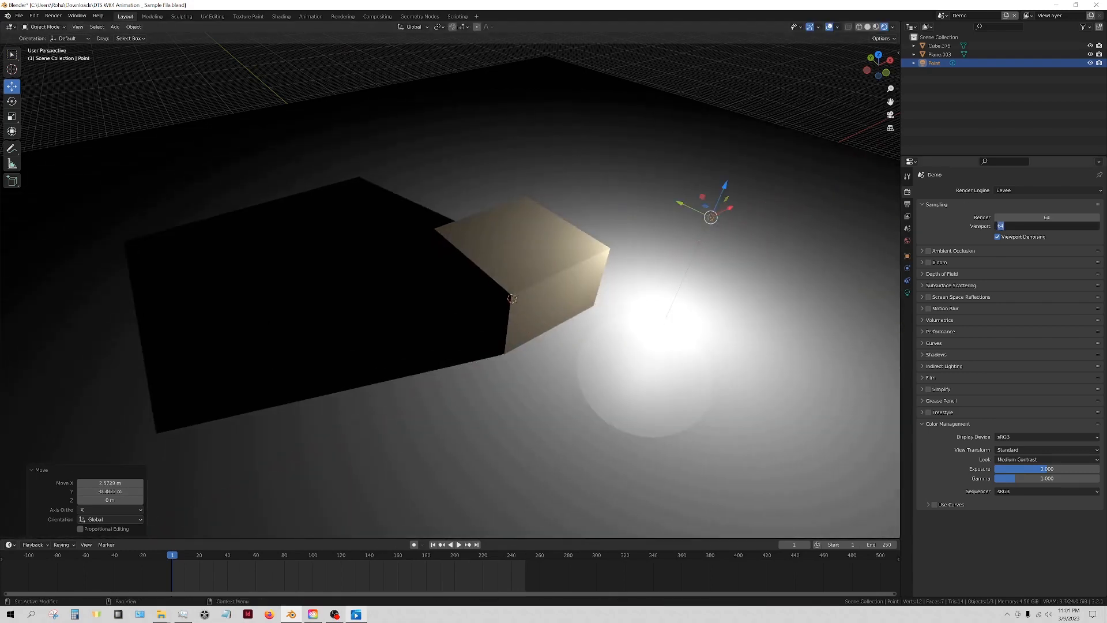
pyautogui.write('256')
pyautogui.press('Return')
pyautogui.moveTo(708, 213); pyautogui.dragTo(764, 168)
# Try a viewport sampling of 4096, then set it to 16.
pyautogui.click(1033, 225)
pyautogui.write('4096')
pyautogui.press('Return')
pyautogui.doubleClick(1026, 226)
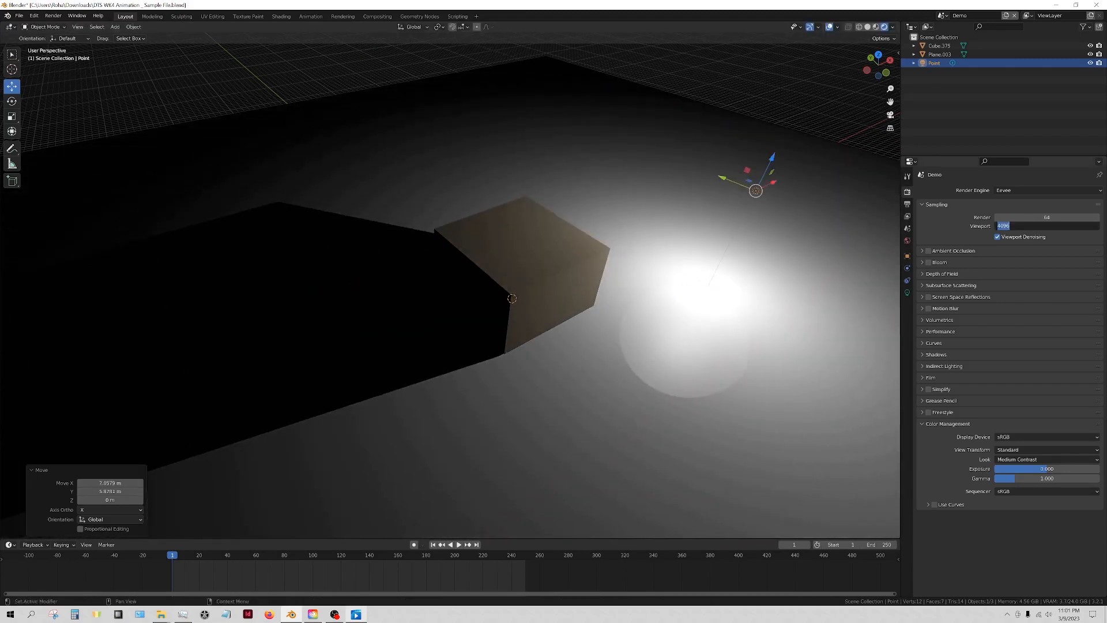
pyautogui.write('16')
pyautogui.press('Return')
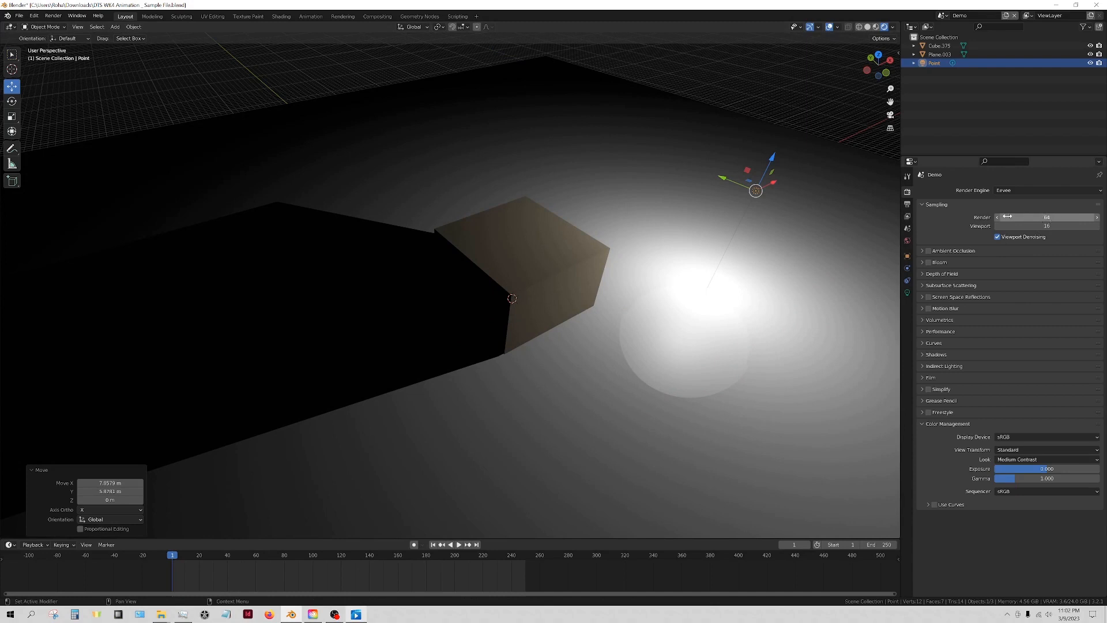
# Enable Ambient Occlusion and move the point light about -7.3 m in X, back toward the cube.
pyautogui.click(923, 250)
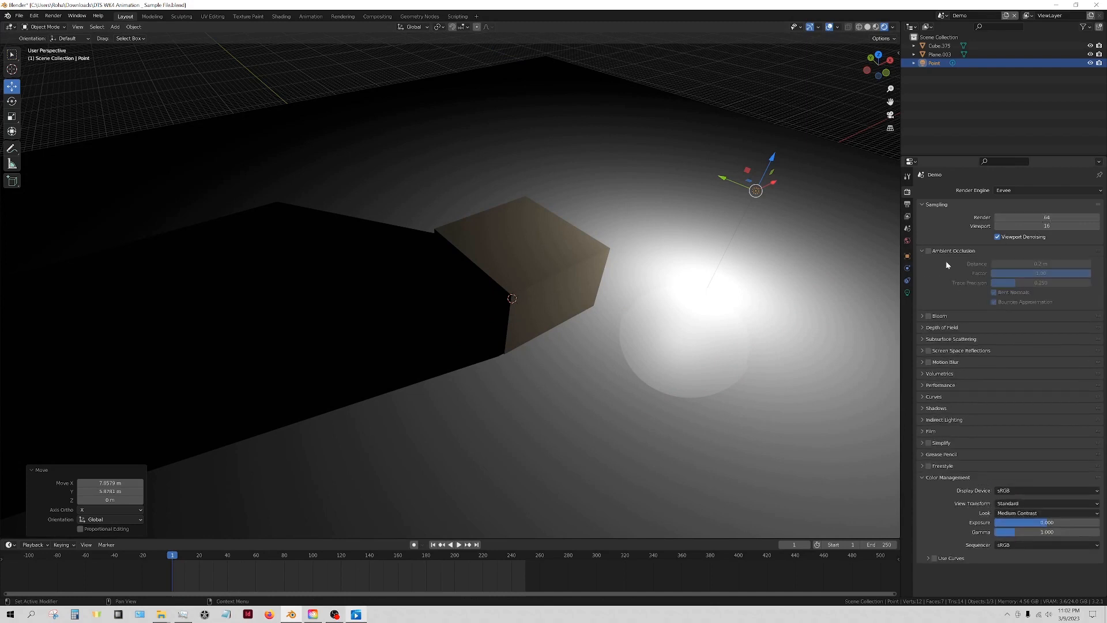
pyautogui.click(929, 251)
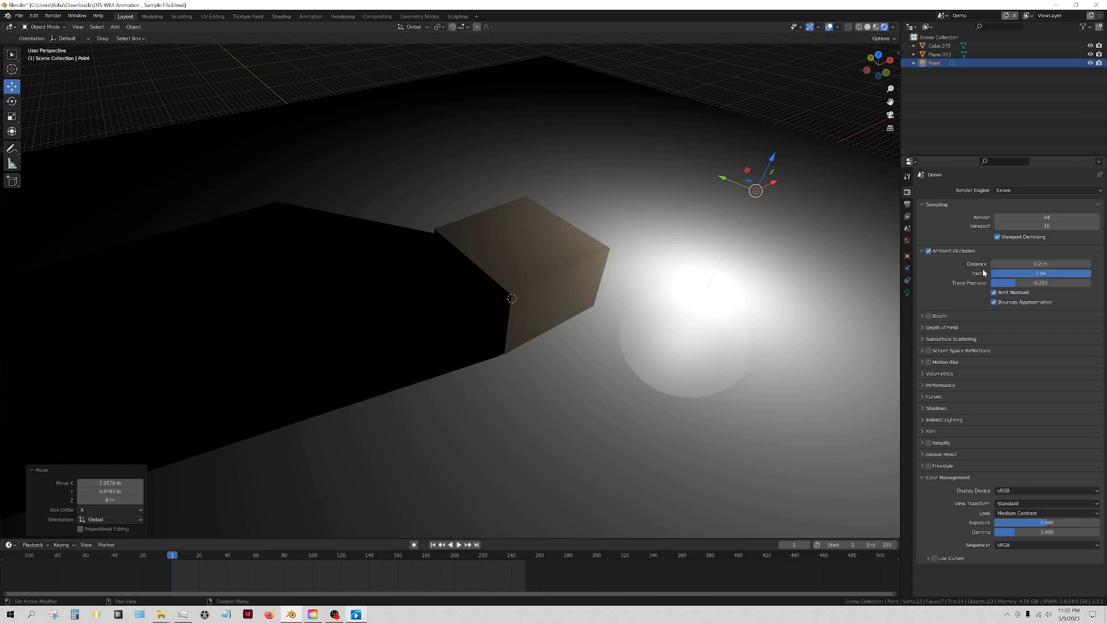
pyautogui.moveTo(749, 181); pyautogui.dragTo(698, 209)
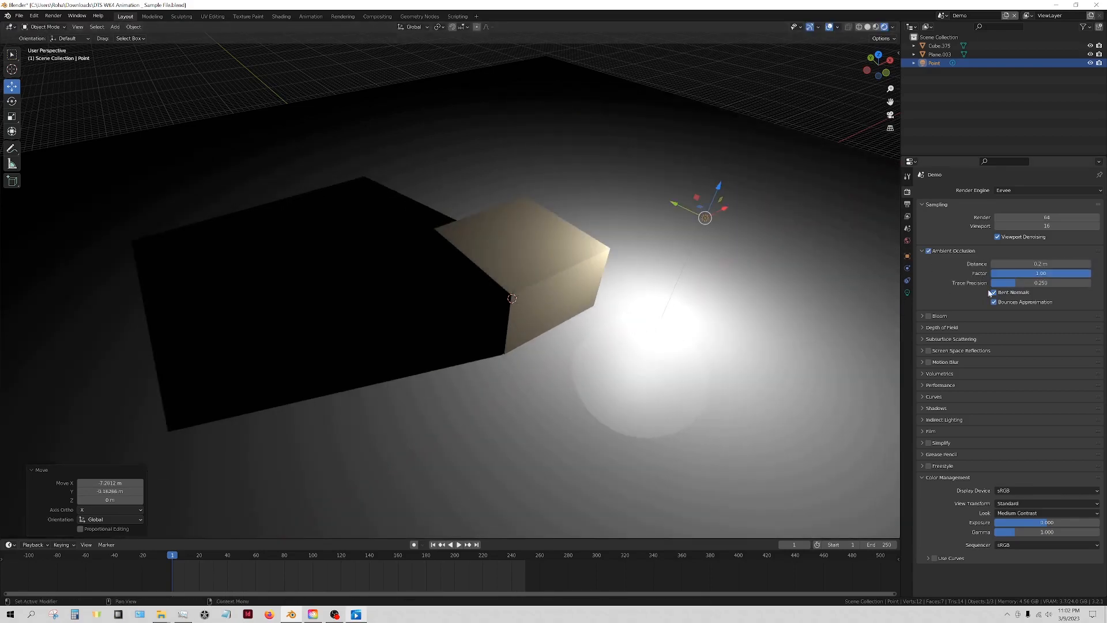
# Set the Ambient Occlusion distance to 0.65 m and move the point light horizontally about 2.5 m in Y.
pyautogui.moveTo(1017, 263); pyautogui.dragTo(1041, 263)
pyautogui.press('g')
pyautogui.hotkey('shift', 'z')
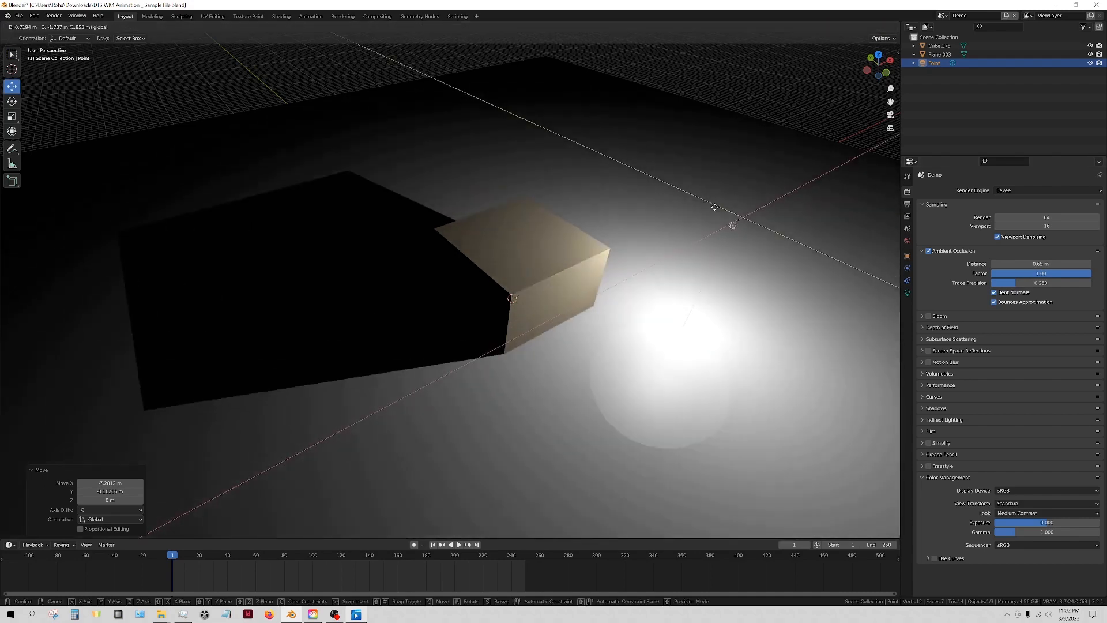
pyautogui.click(675, 204)
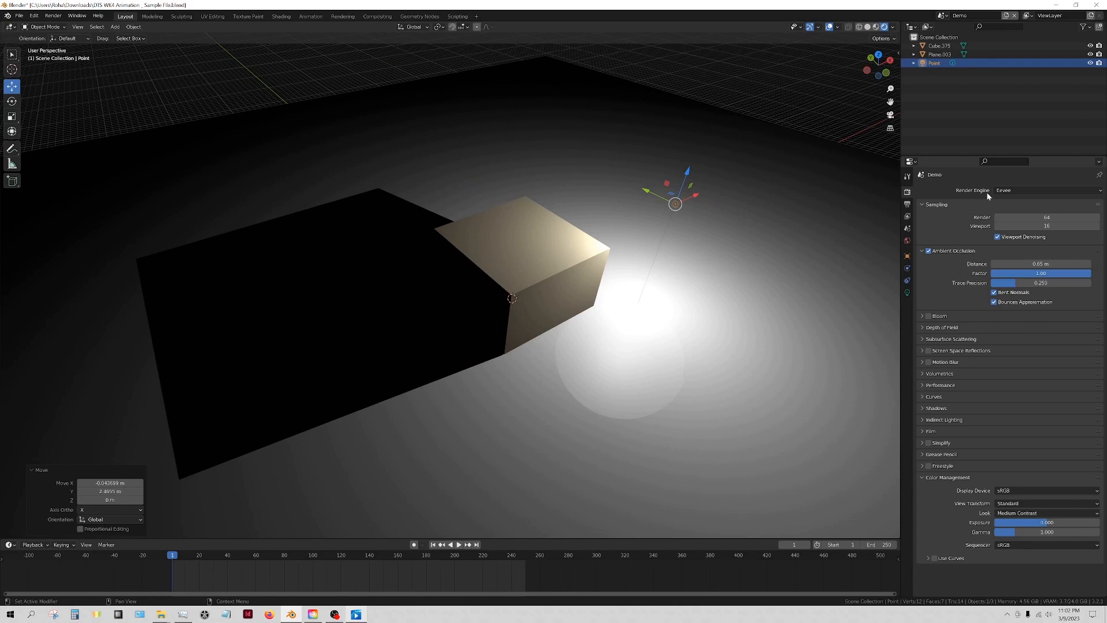
# Remove the ground plane's existing material slot and give the plane a new Principled BSDF material.
pyautogui.click(651, 275)
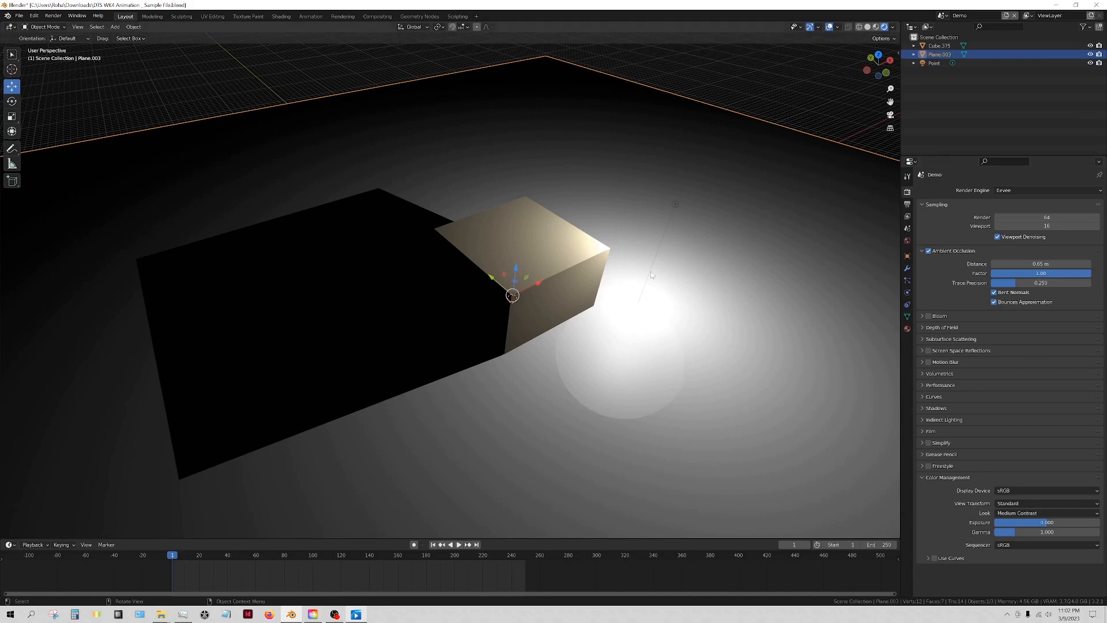
pyautogui.click(907, 329)
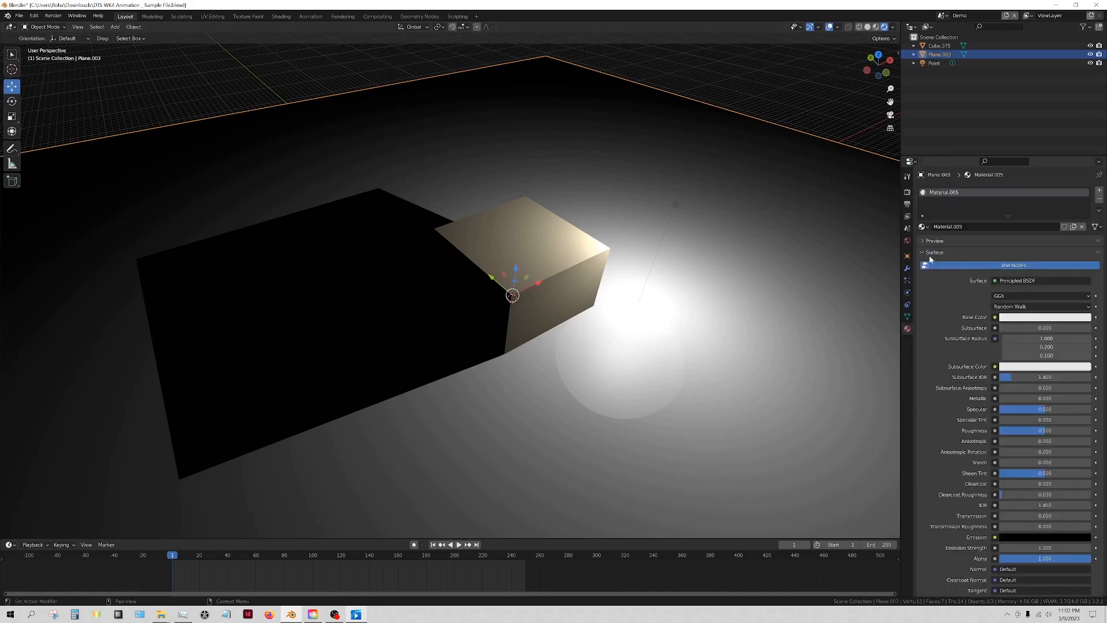
pyautogui.click(1099, 199)
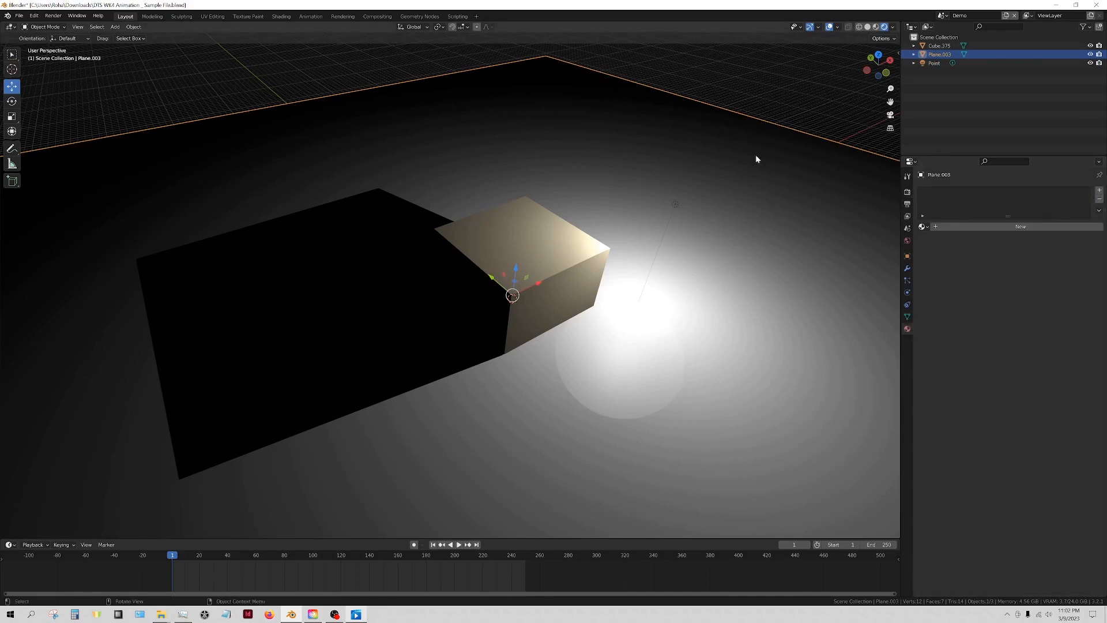
pyautogui.click(1021, 226)
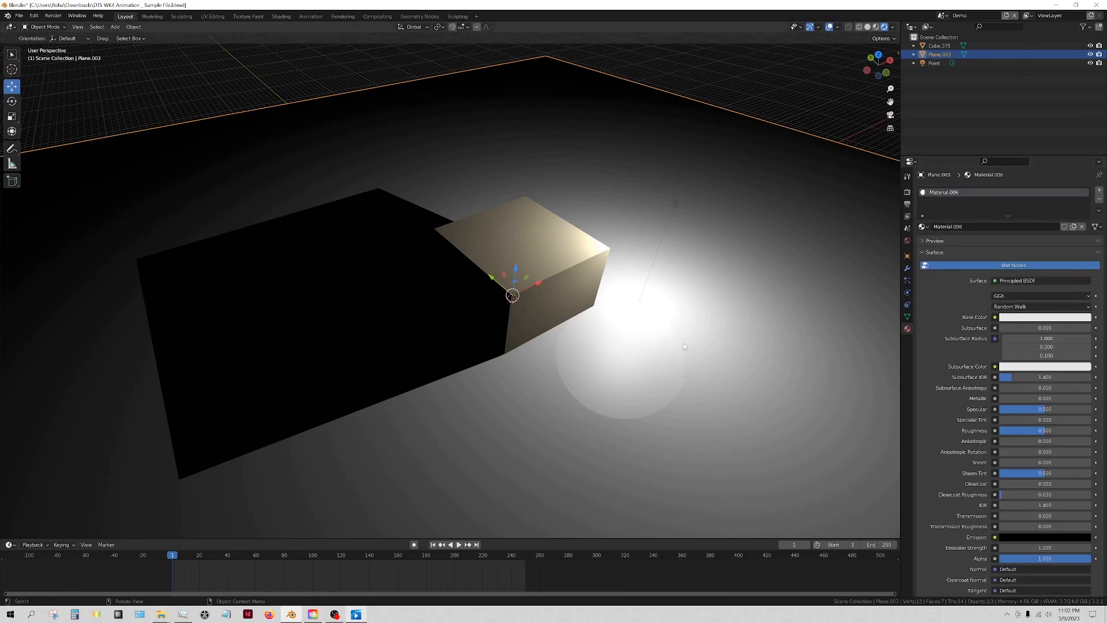
pyautogui.click(1029, 281)
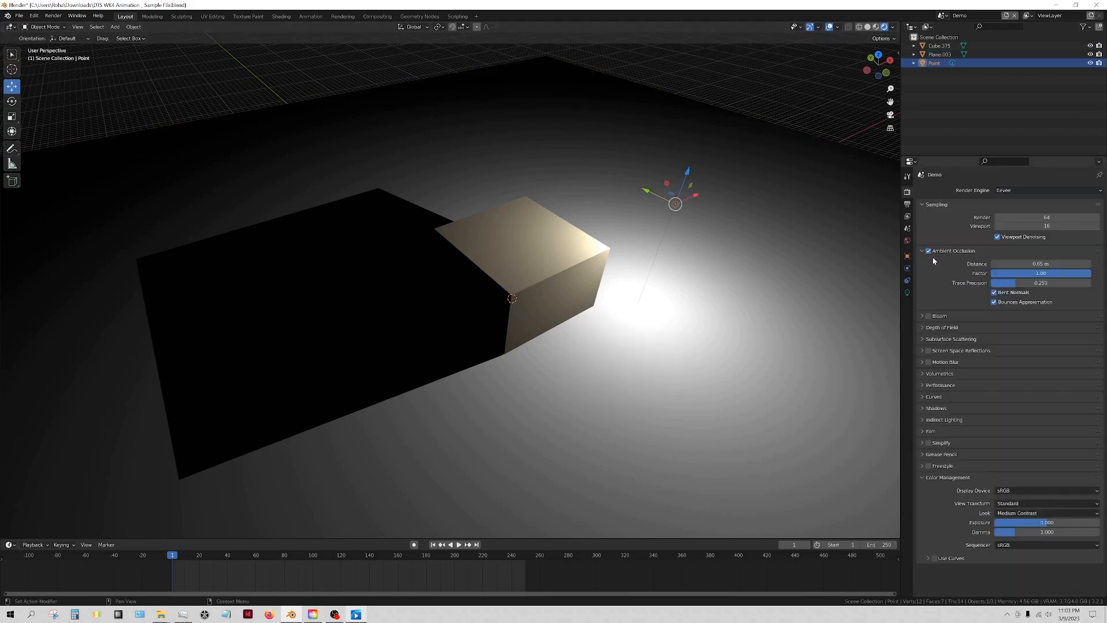
# Enable Bloom, reposition the point light in front of the cube, and raise the Bloom intensity to 0.100.
pyautogui.click(922, 316)
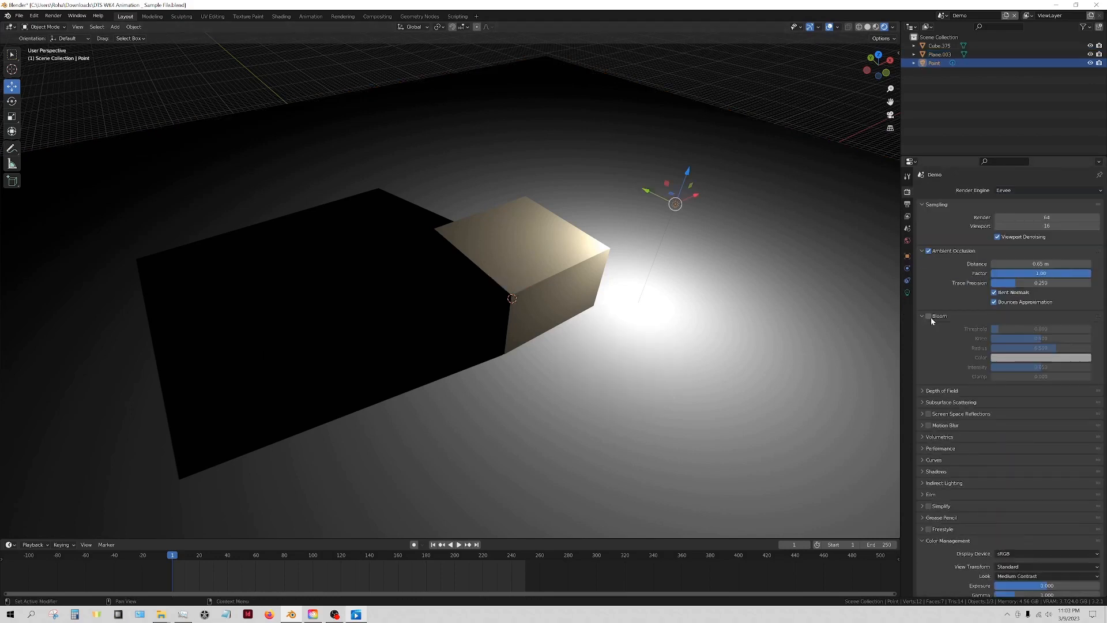
pyautogui.click(929, 316)
pyautogui.moveTo(670, 196); pyautogui.dragTo(721, 351)
pyautogui.moveTo(722, 351)
pyautogui.mouseDown(button='middle')
pyautogui.moveTo(725, 335)
pyautogui.moveTo(732, 354)
pyautogui.mouseUp(button='middle')
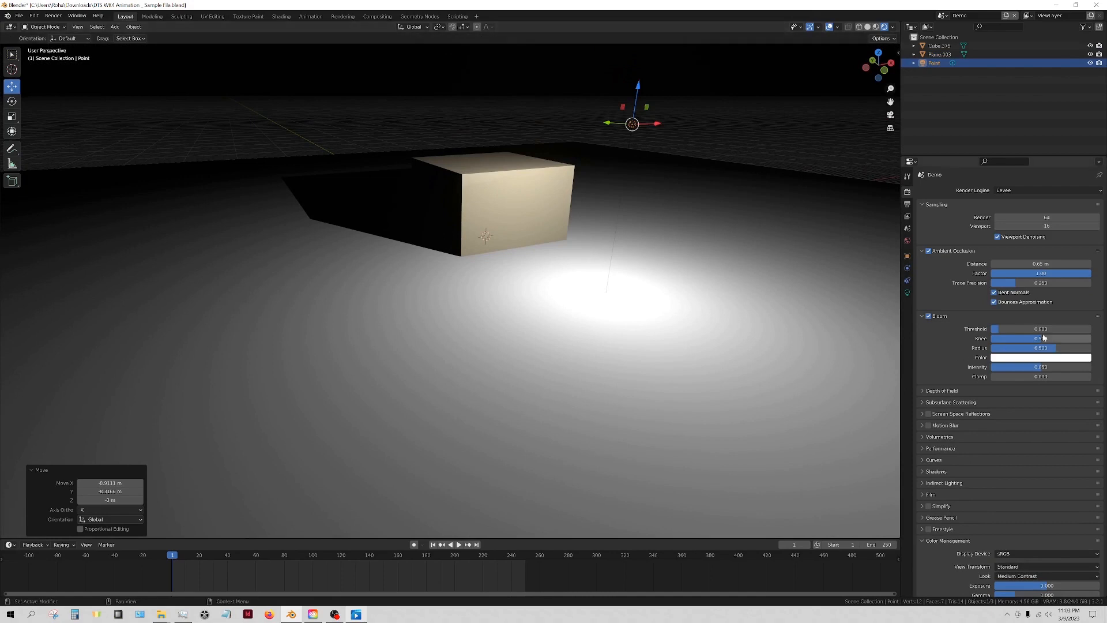
pyautogui.moveTo(1035, 368); pyautogui.dragTo(1090, 367)
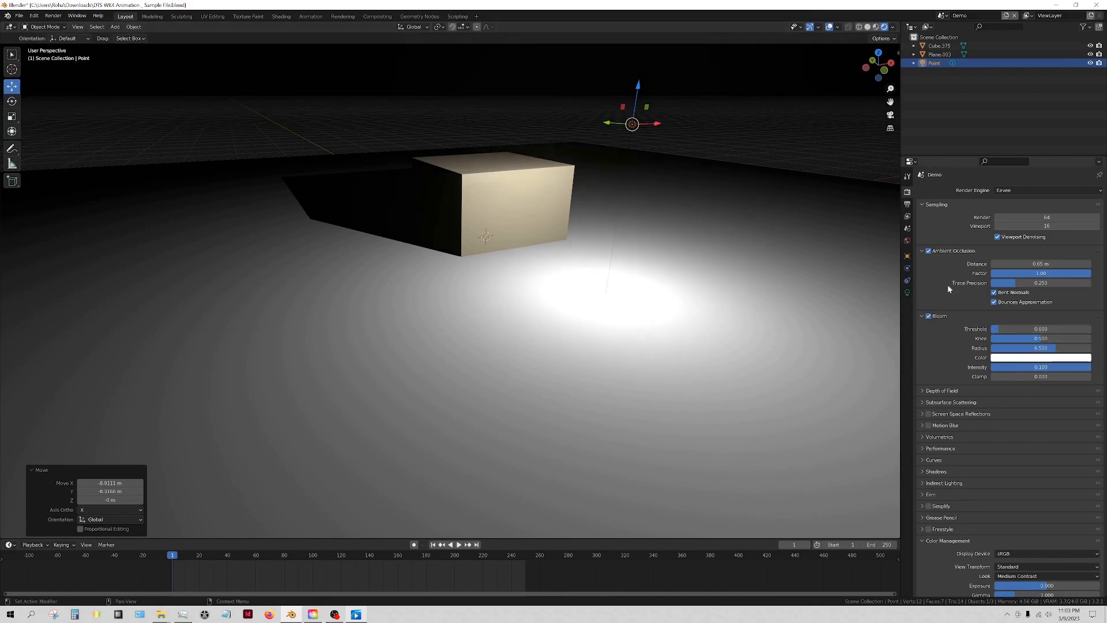
# Move the point light horizontally about 5.2 m in X and away in Y so it sits behind the cube.
pyautogui.moveTo(636, 128); pyautogui.dragTo(651, 199, button='middle')
pyautogui.press('g')
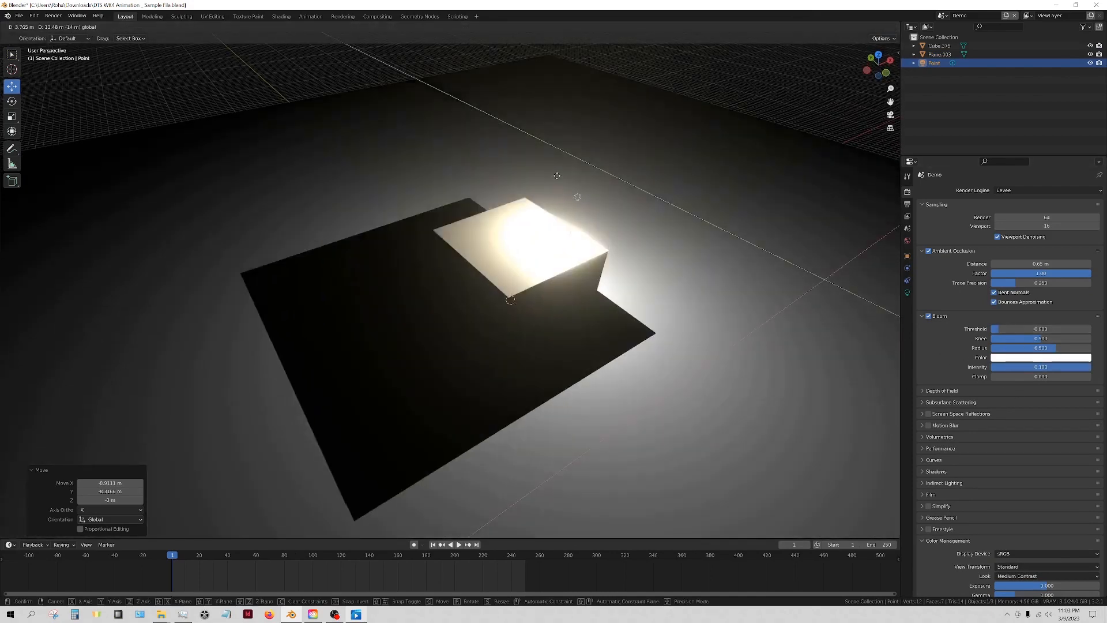
pyautogui.hotkey('shift', 'z')
pyautogui.click(547, 157)
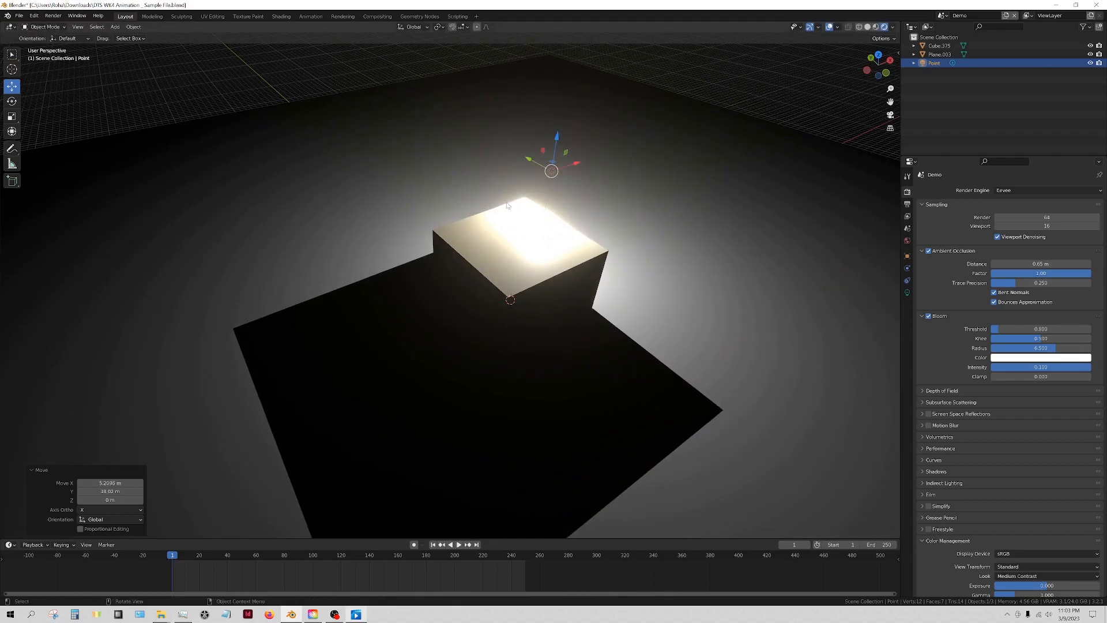
# Set the Bloom intensity to 0.05, then deselect everything and collapse the Bloom settings.
pyautogui.click(1041, 367)
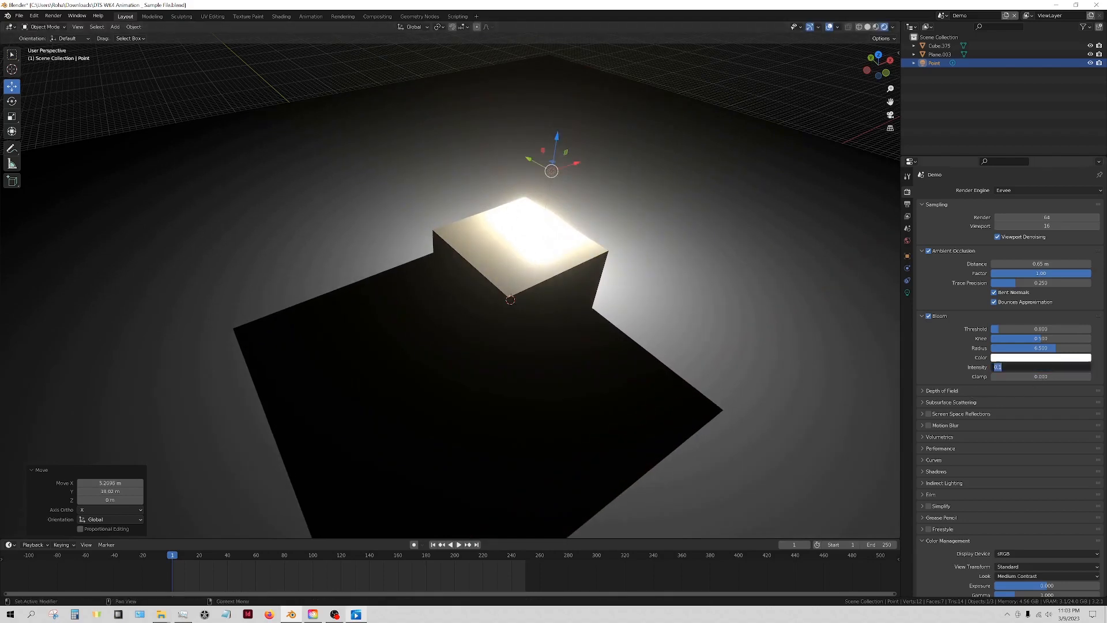
pyautogui.write('.05')
pyautogui.press('Return')
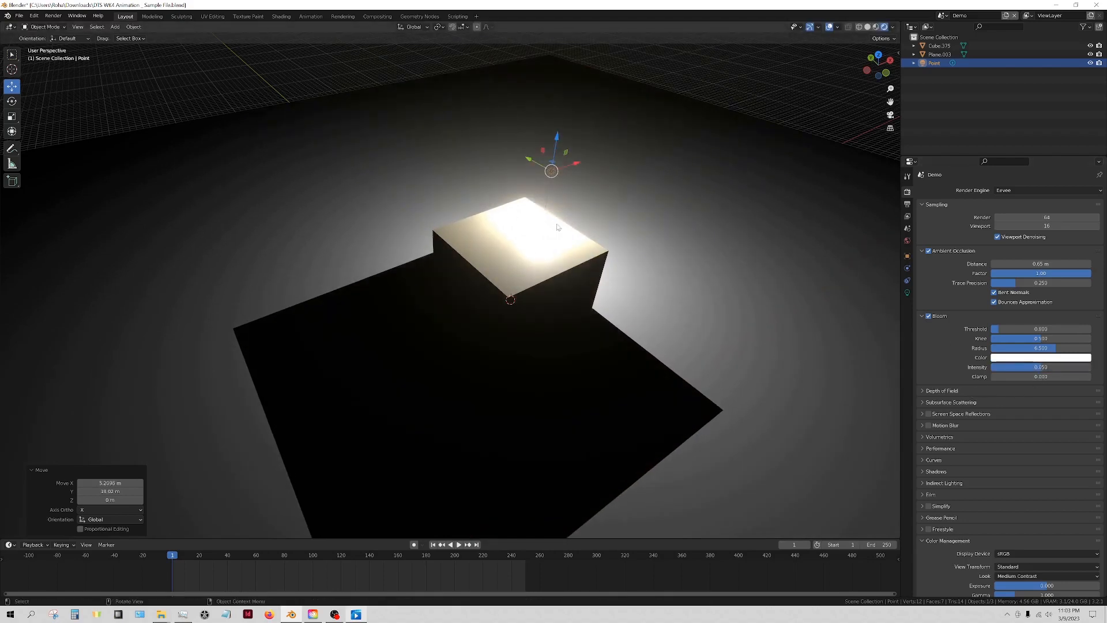
pyautogui.hotkey('alt', 'a')
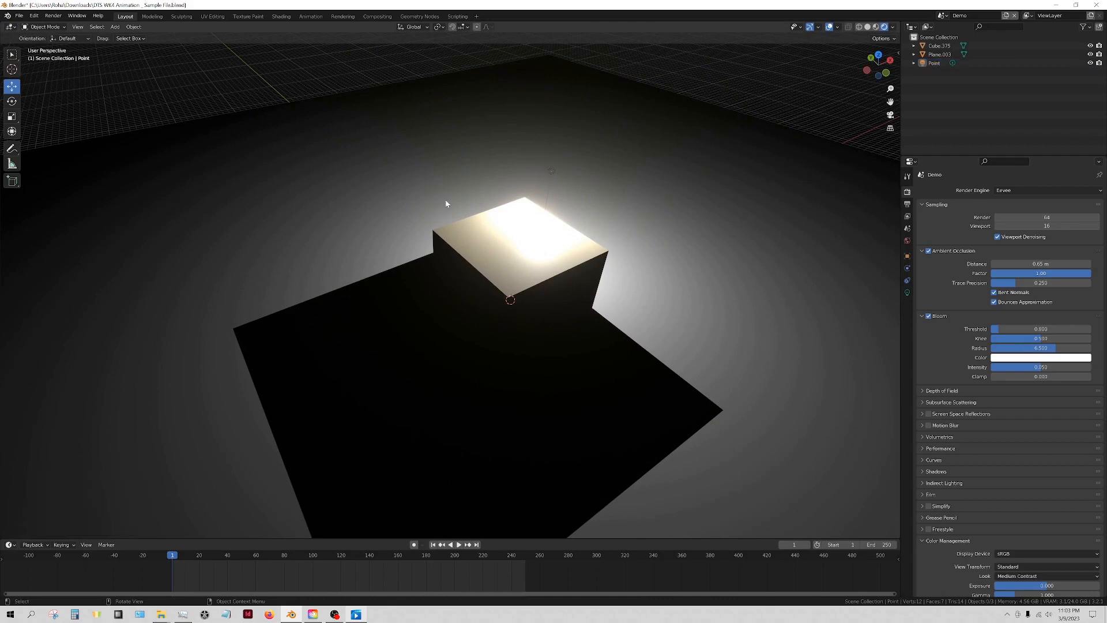
pyautogui.click(921, 315)
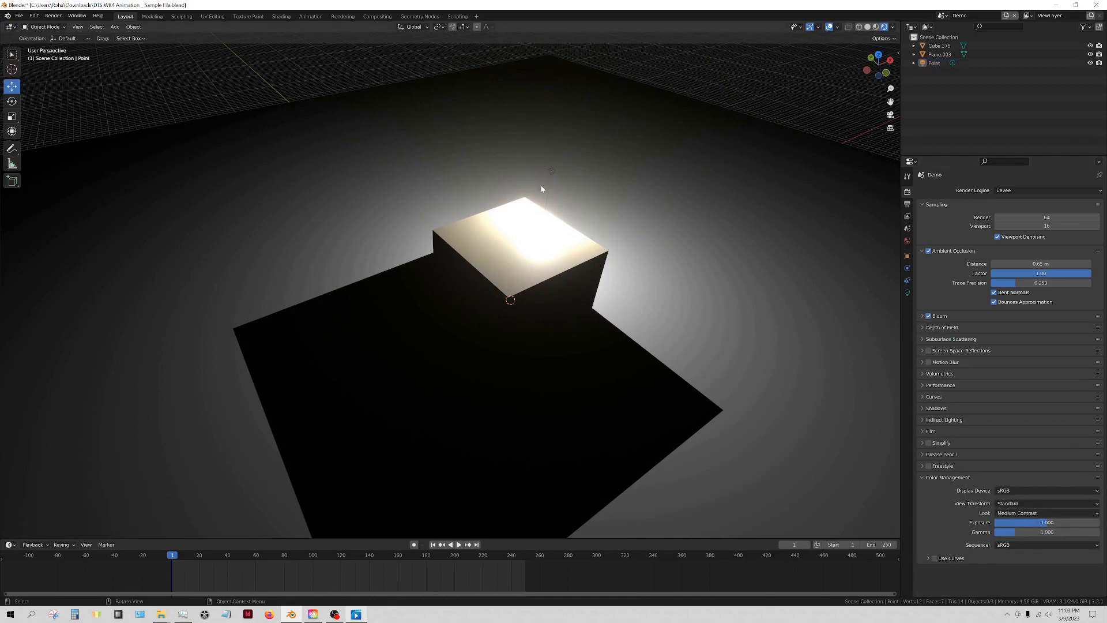
# Move the point light horizontally in two moves: about -1.6 m X and -10.6 m Y, and about 6.6 m X and -2.1 m Y.
pyautogui.click(551, 173)
pyautogui.press('g')
pyautogui.hotkey('shift', 'z')
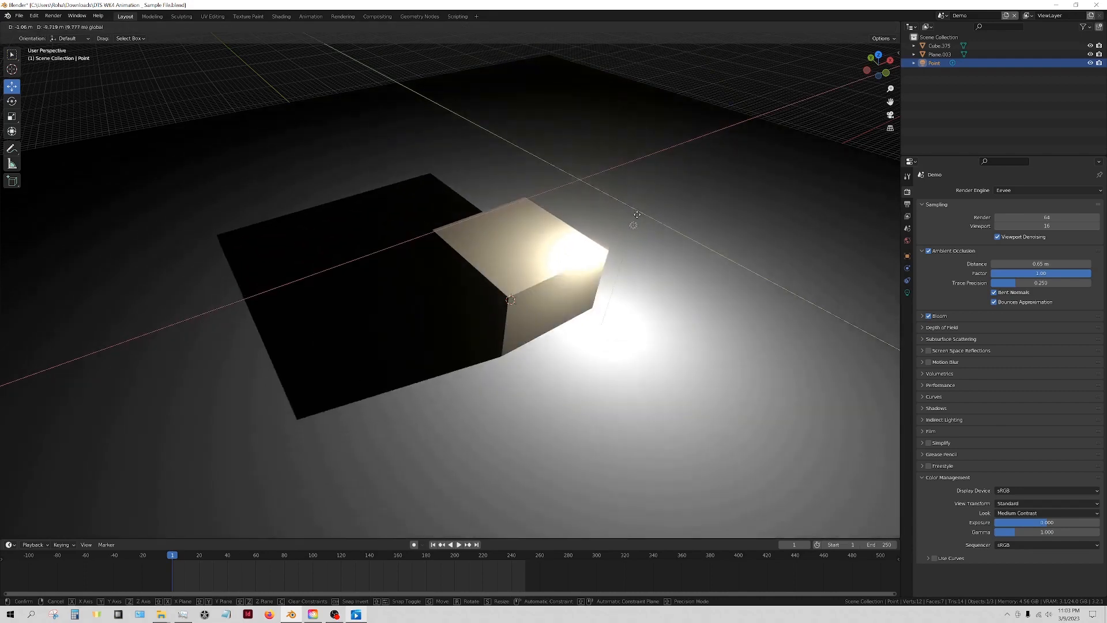
pyautogui.click(633, 226)
pyautogui.press('g')
pyautogui.hotkey('shift', 'z')
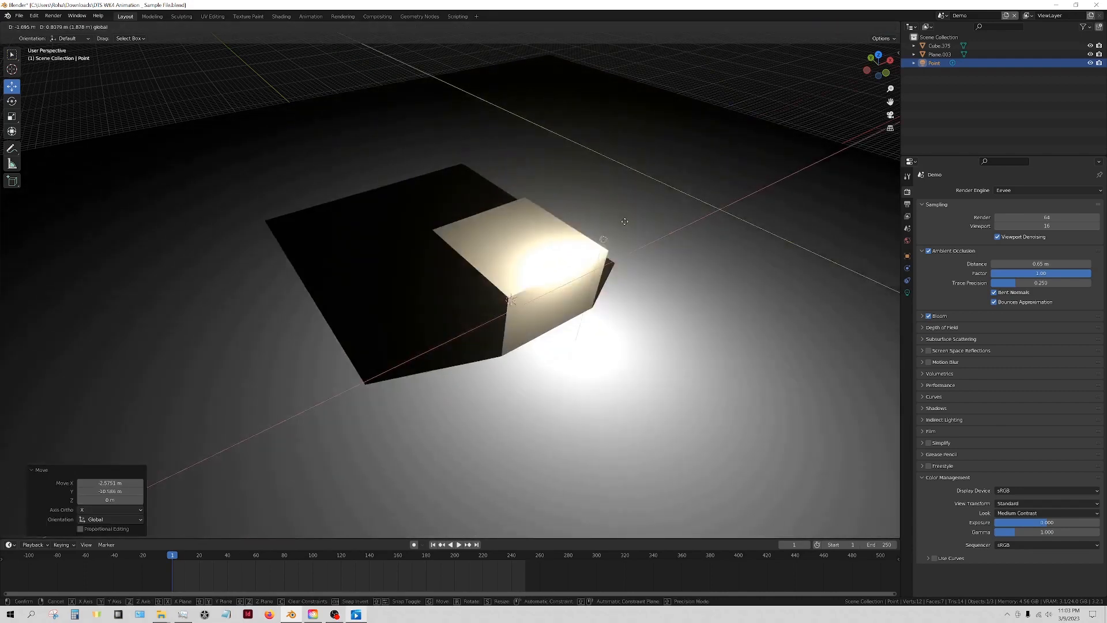
pyautogui.click(708, 211)
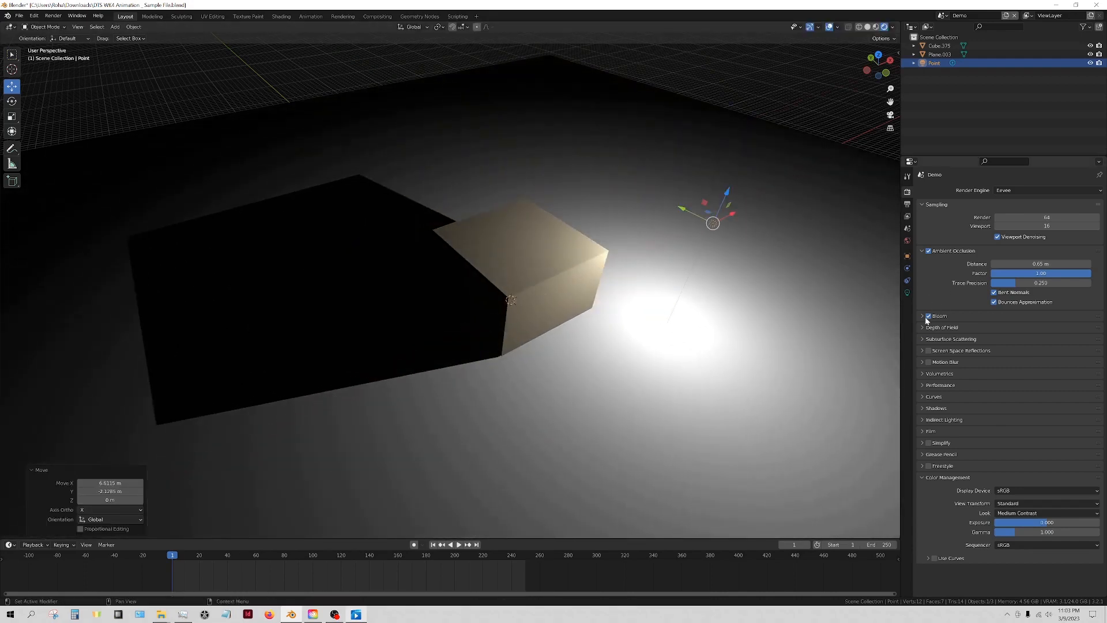
# Move the point light horizontally about -2.3 m in X and 6 m in Y, behind the cube's lit corner.
pyautogui.press('g')
pyautogui.hotkey('shift', 'z')
pyautogui.click(908, 284)
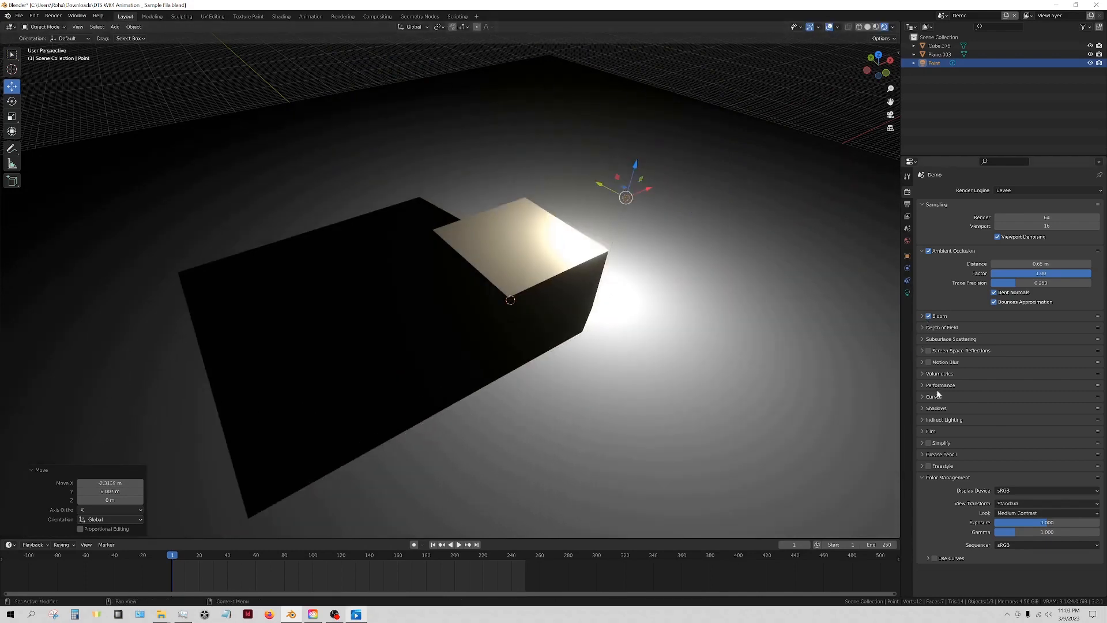
# Review the Indirect Lighting settings and move the point light about -9.5 m in X and -12.8 m in Y, in front of the cube.
pyautogui.click(921, 420)
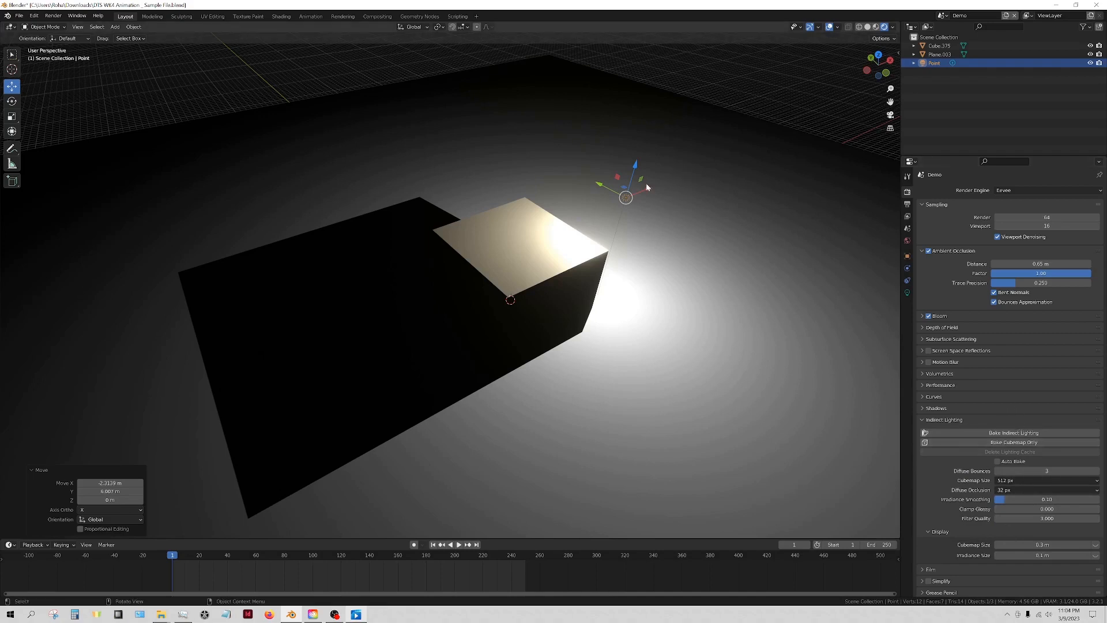
pyautogui.moveTo(625, 185); pyautogui.dragTo(699, 343)
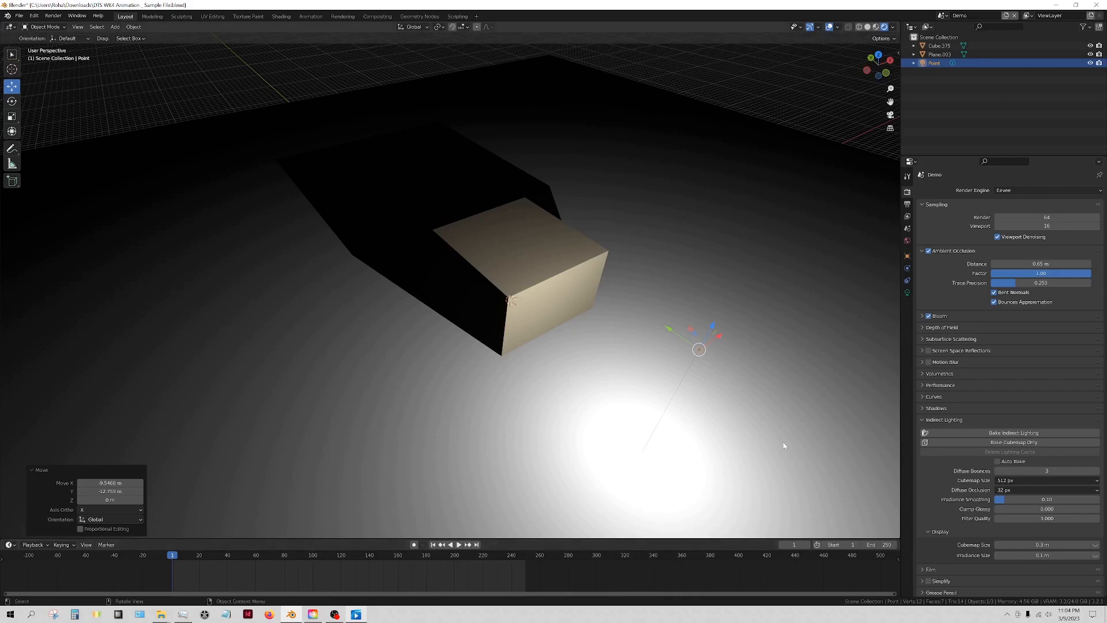
pyautogui.click(1008, 486)
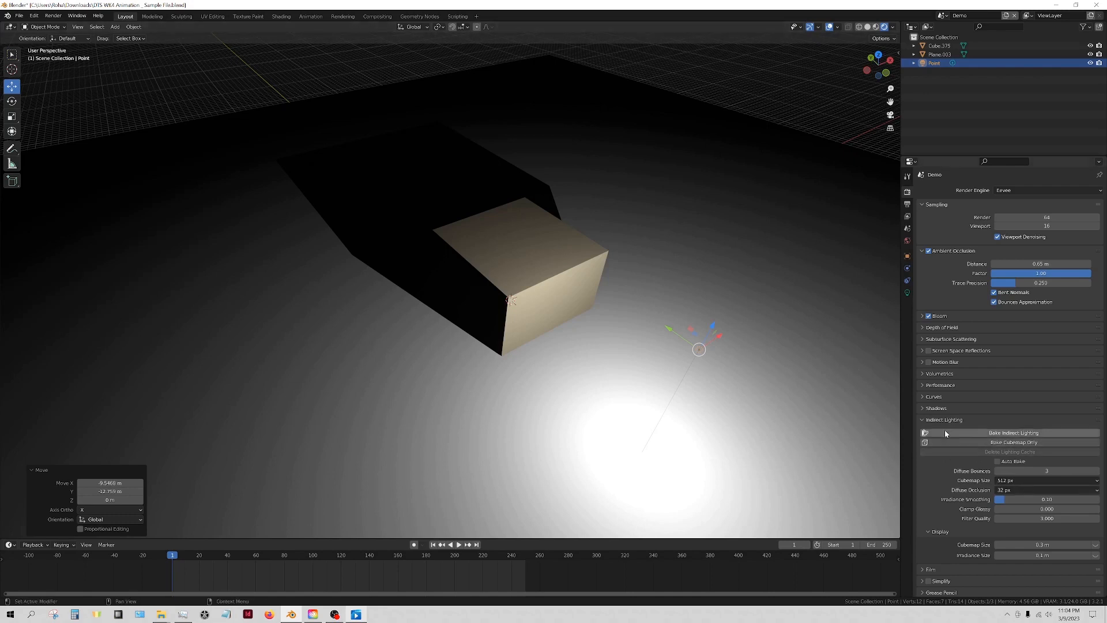
pyautogui.click(919, 419)
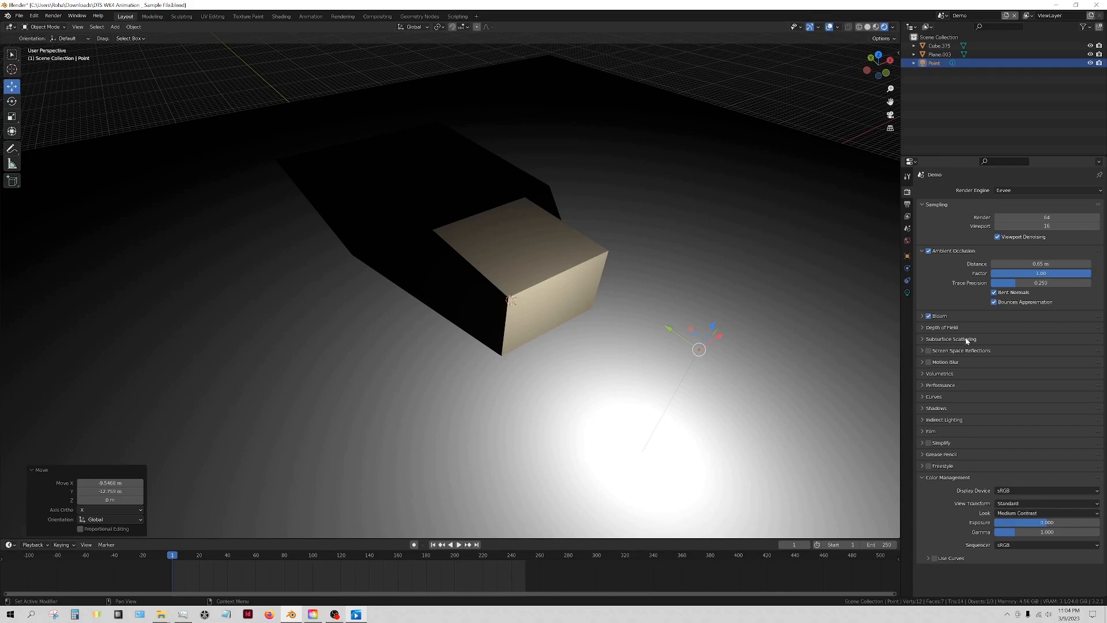
# Examine the Depth of Field, Motion Blur and Volumetrics render settings, including the volumetric tile size.
pyautogui.moveTo(782, 359); pyautogui.dragTo(783, 364, button='middle')
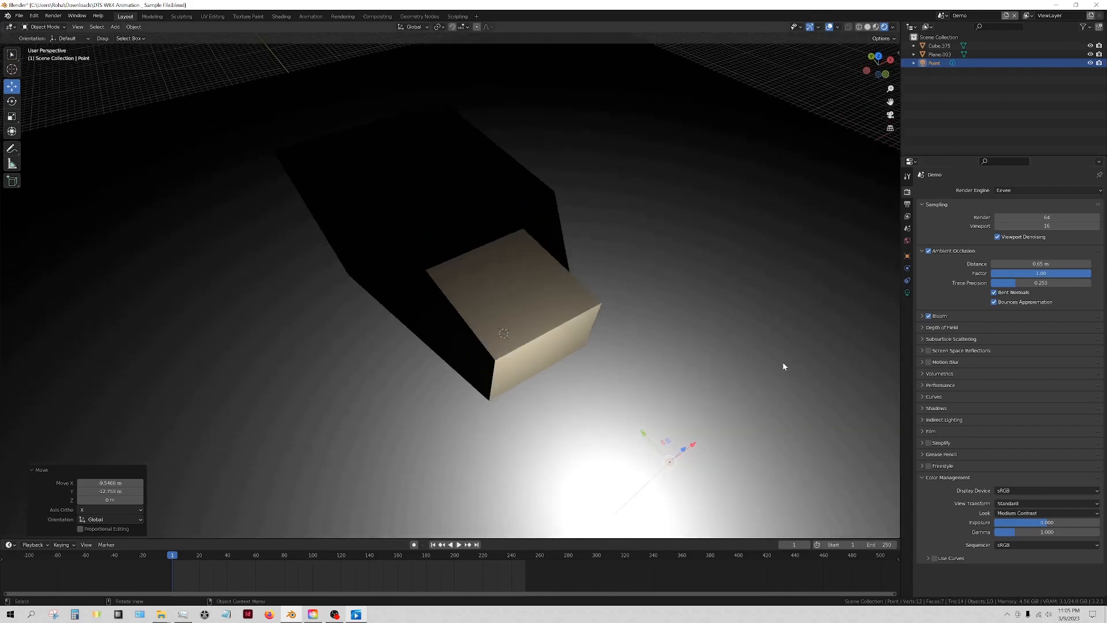
pyautogui.click(980, 327)
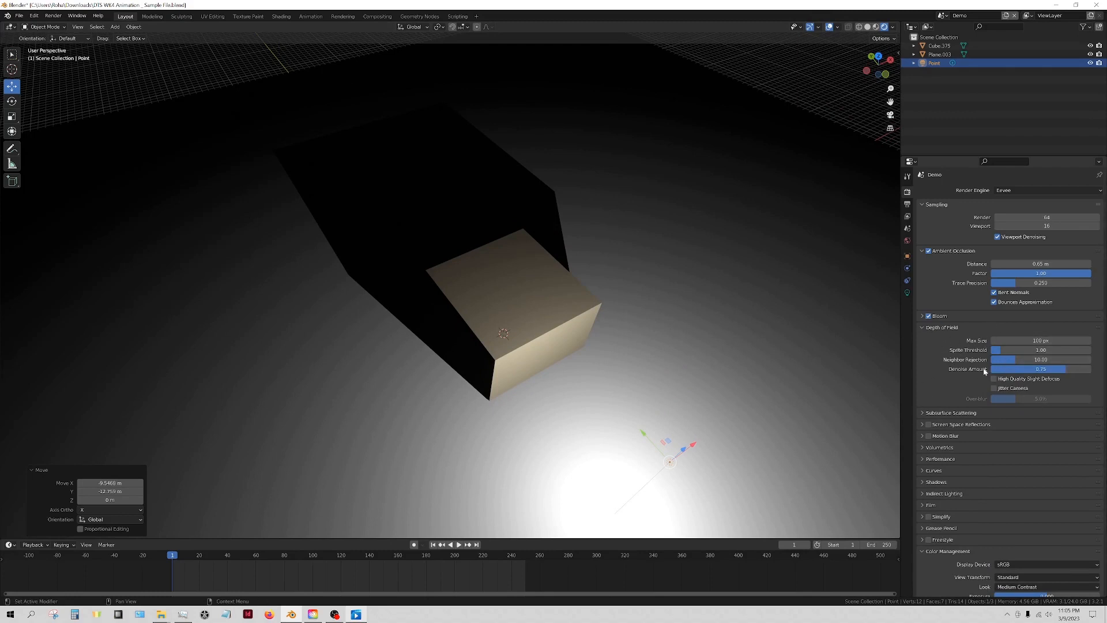
pyautogui.click(923, 440)
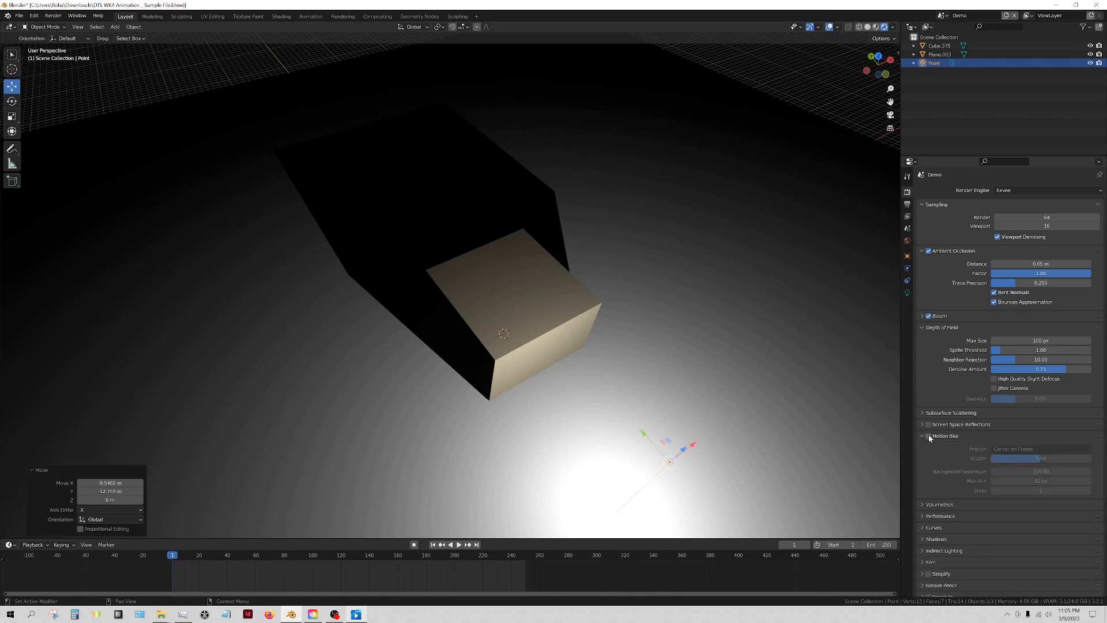
pyautogui.scroll(-3, 930, 418)
pyautogui.click(922, 447)
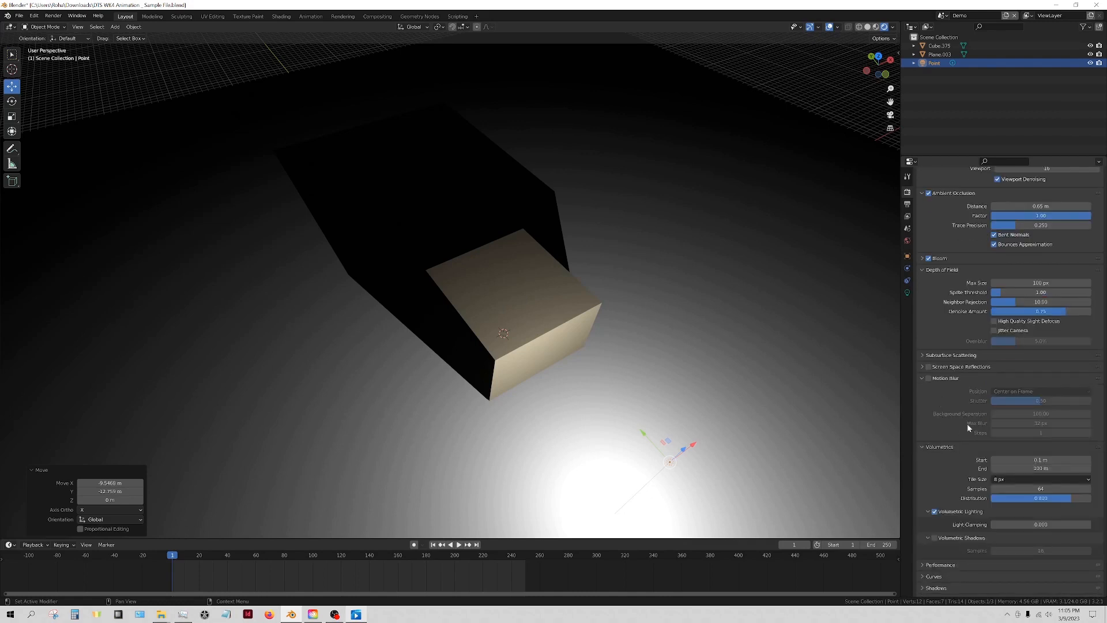
pyautogui.scroll(-2, 967, 423)
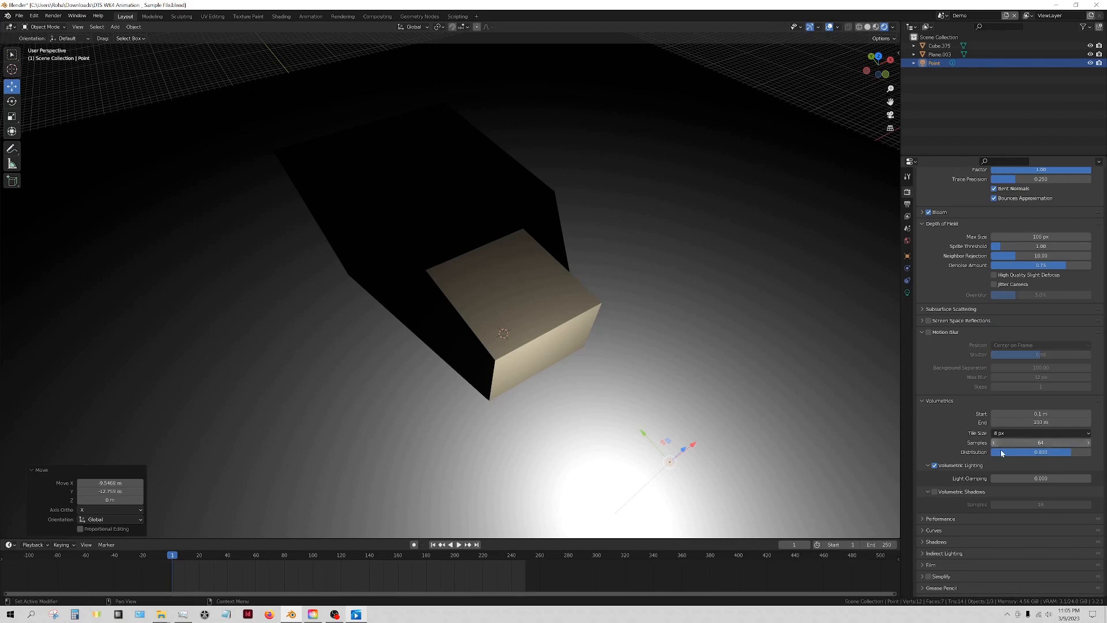
pyautogui.click(1006, 433)
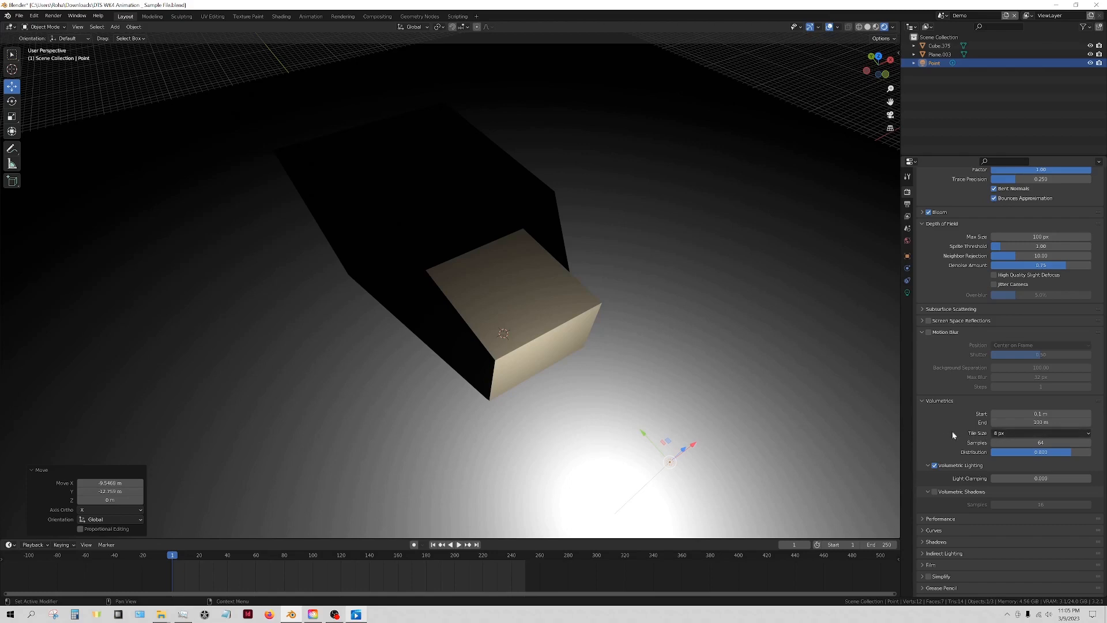
pyautogui.click(922, 400)
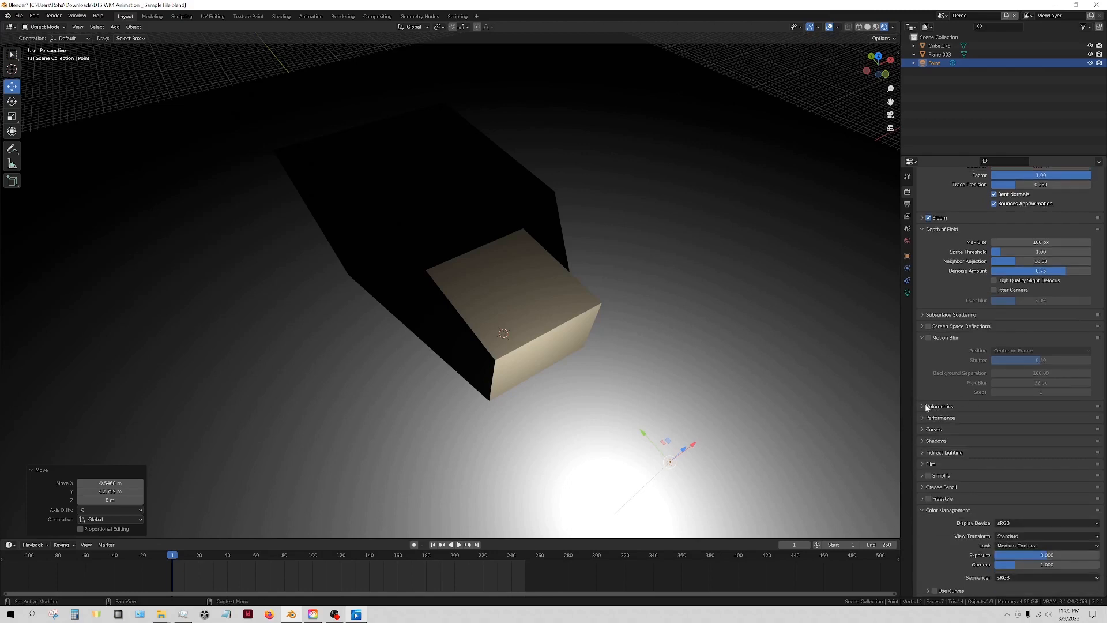
# Expand the Film render settings, disable Freestyle and collapse the Freestyle settings.
pyautogui.click(927, 465)
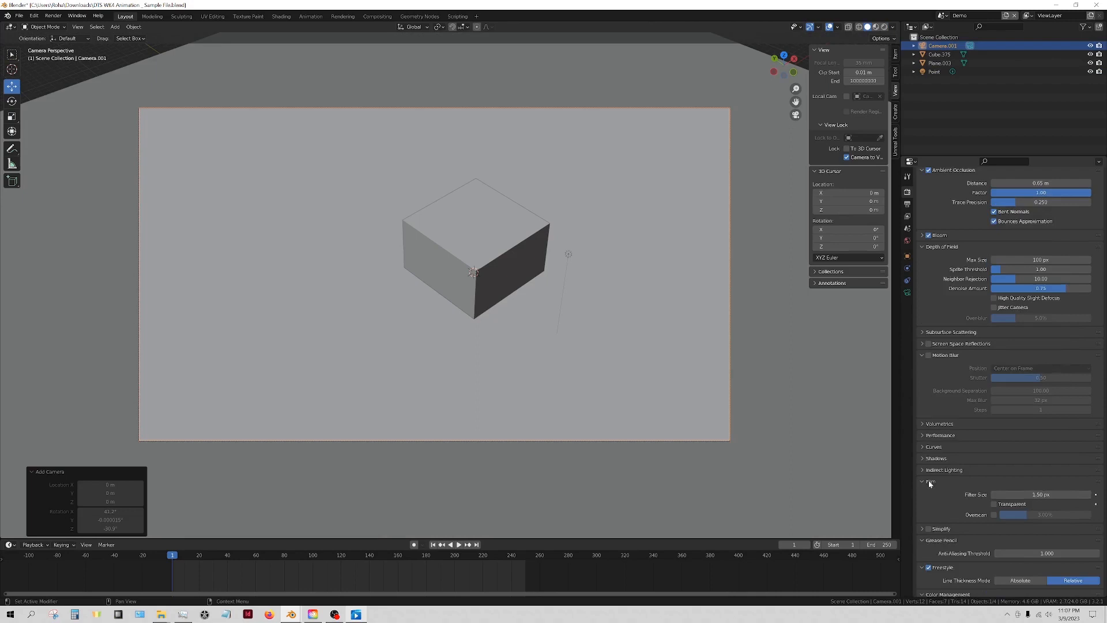
pyautogui.click(929, 487)
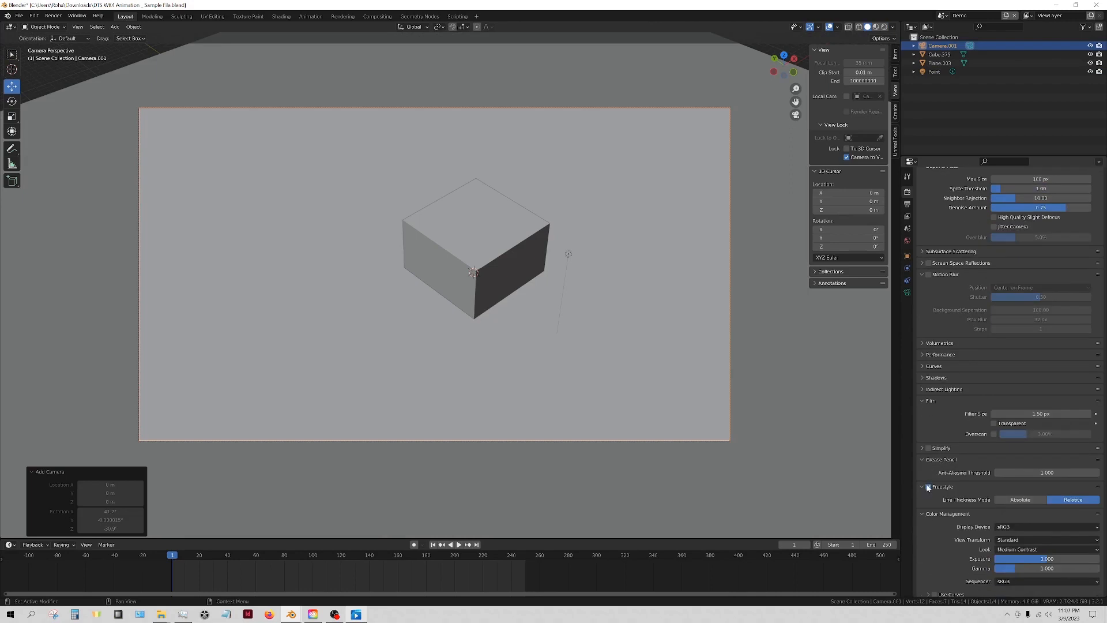
pyautogui.click(929, 489)
pyautogui.click(928, 487)
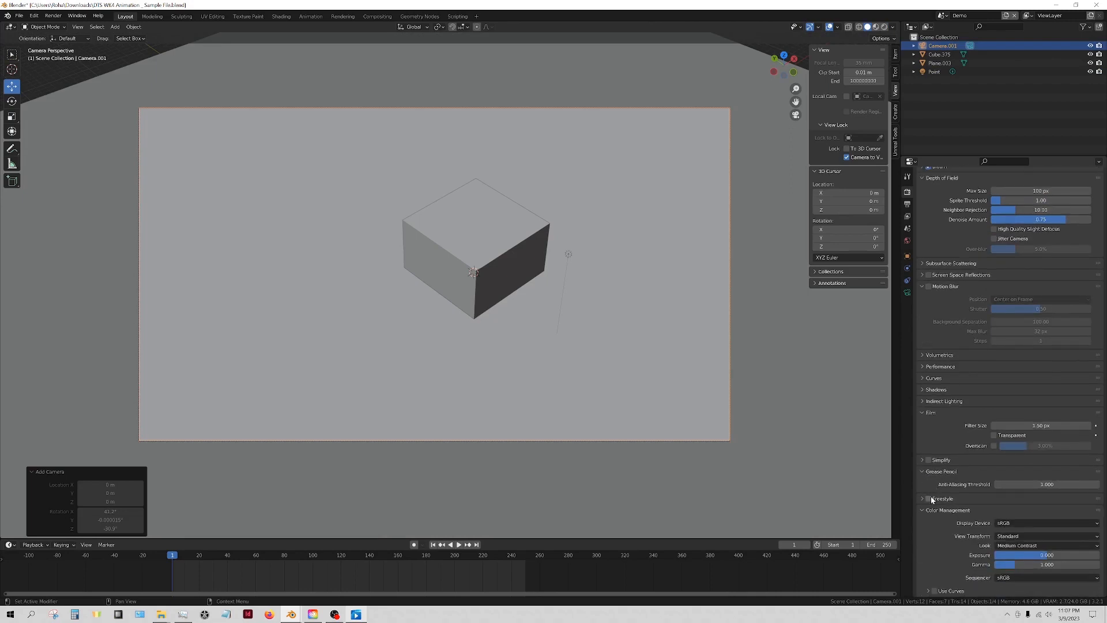
# Collapse the Motion Blur, Film, Grease Pencil and Color Management settings, and expand the Performance settings.
pyautogui.click(921, 284)
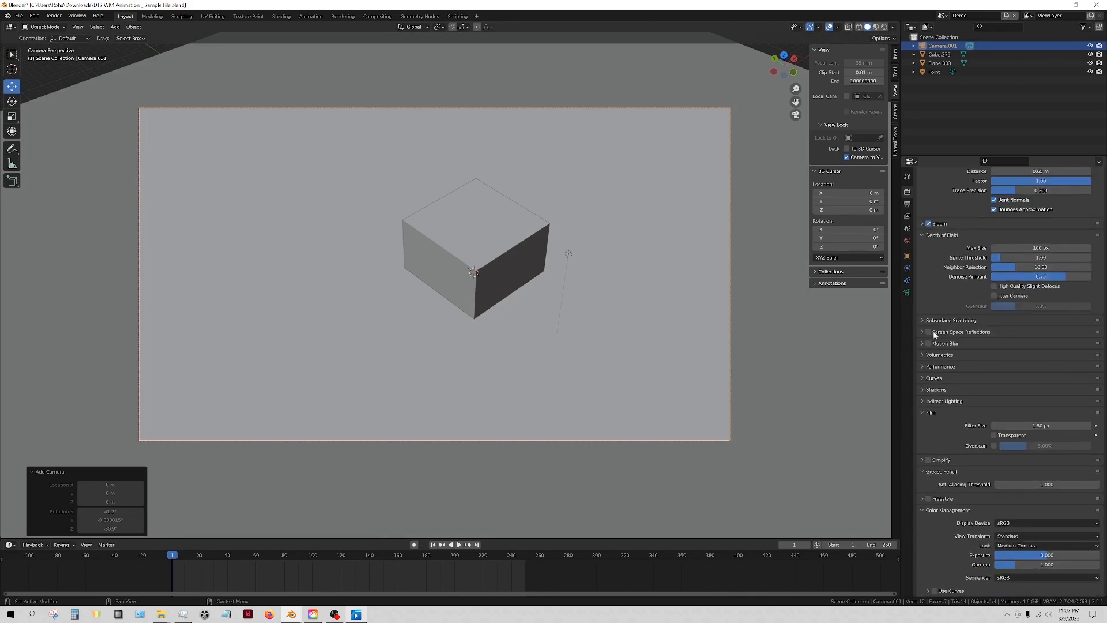
pyautogui.click(922, 412)
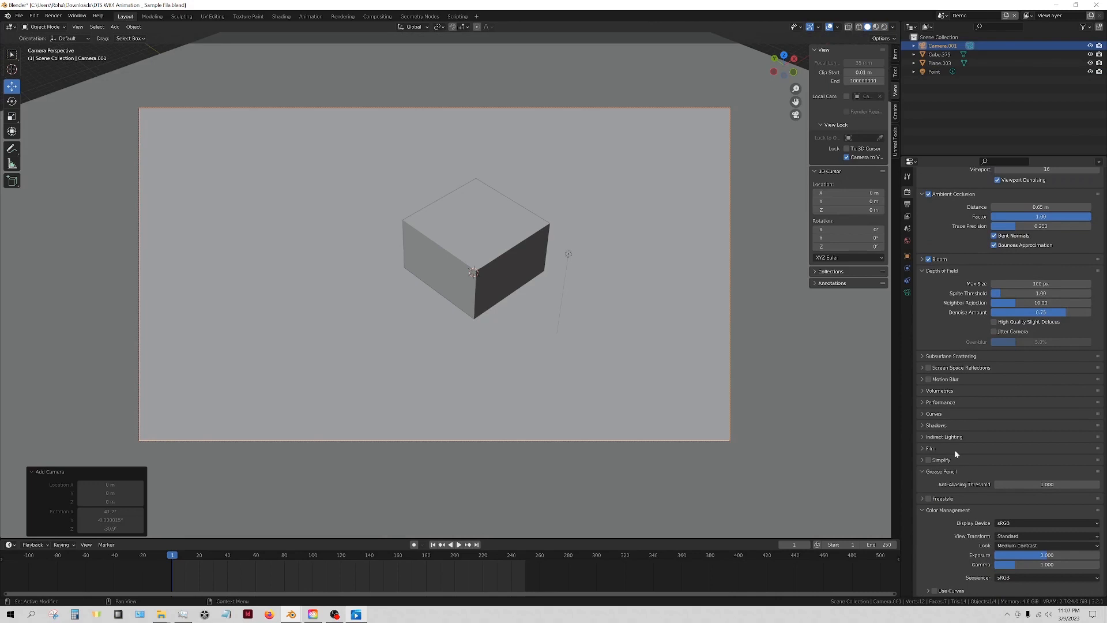
pyautogui.click(921, 514)
pyautogui.click(920, 528)
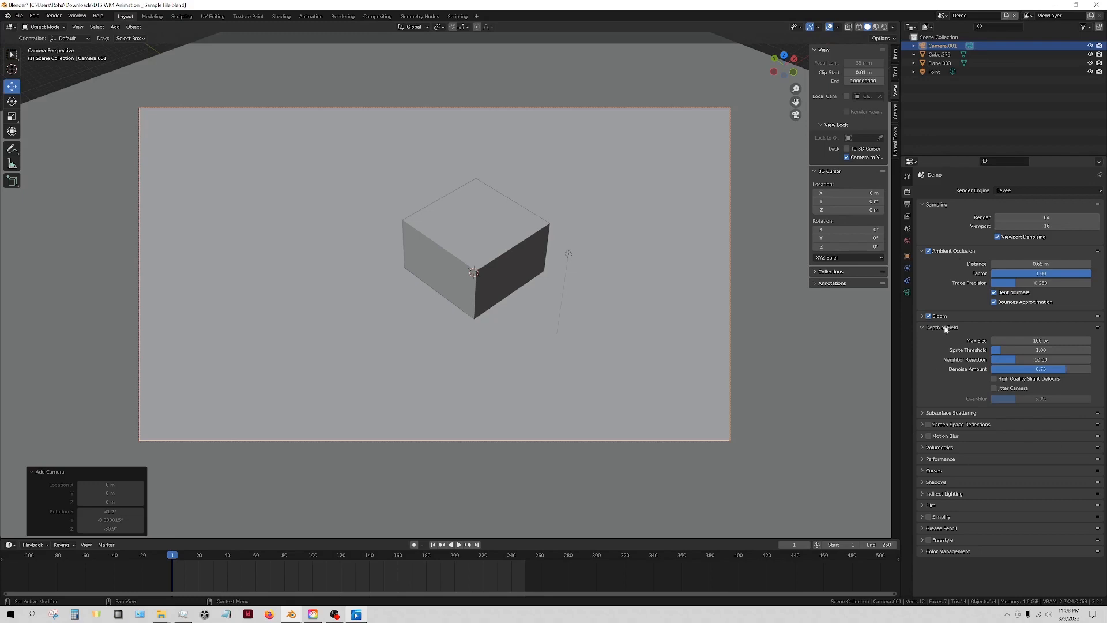
pyautogui.click(922, 459)
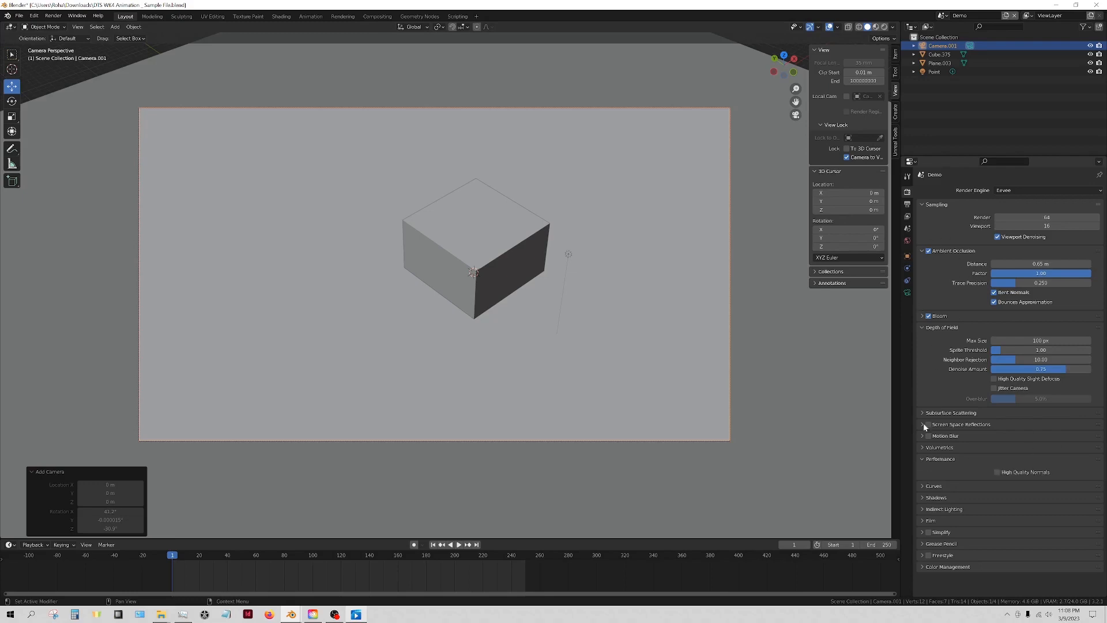